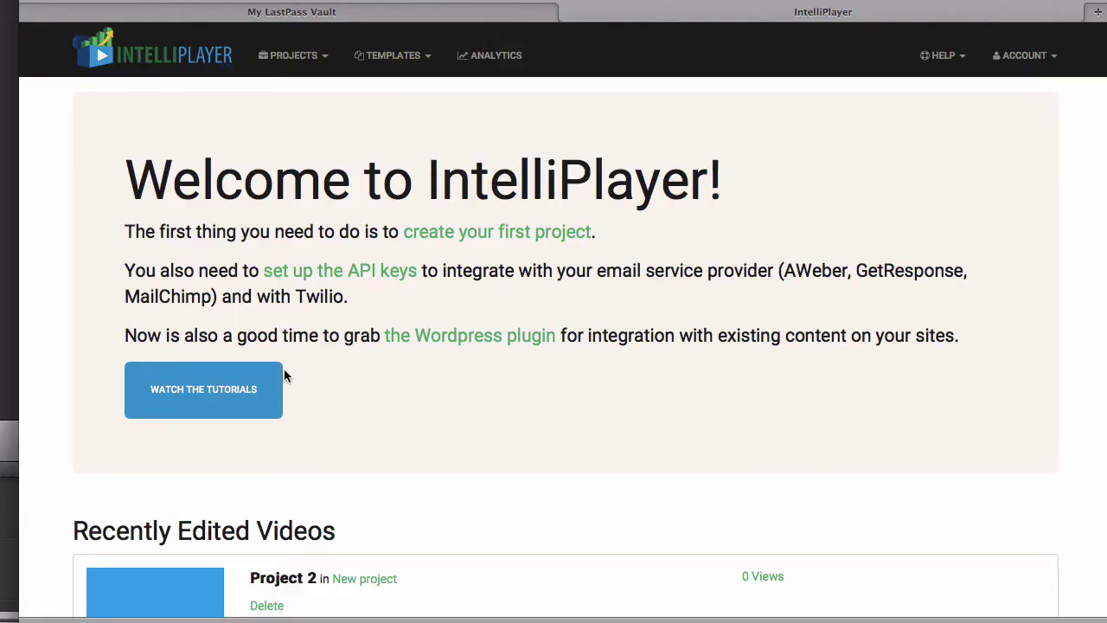
# - Open the Tutorials page, then the Projects menu to begin a new project
pyautogui.click(223, 386)
pyautogui.click(301, 60)
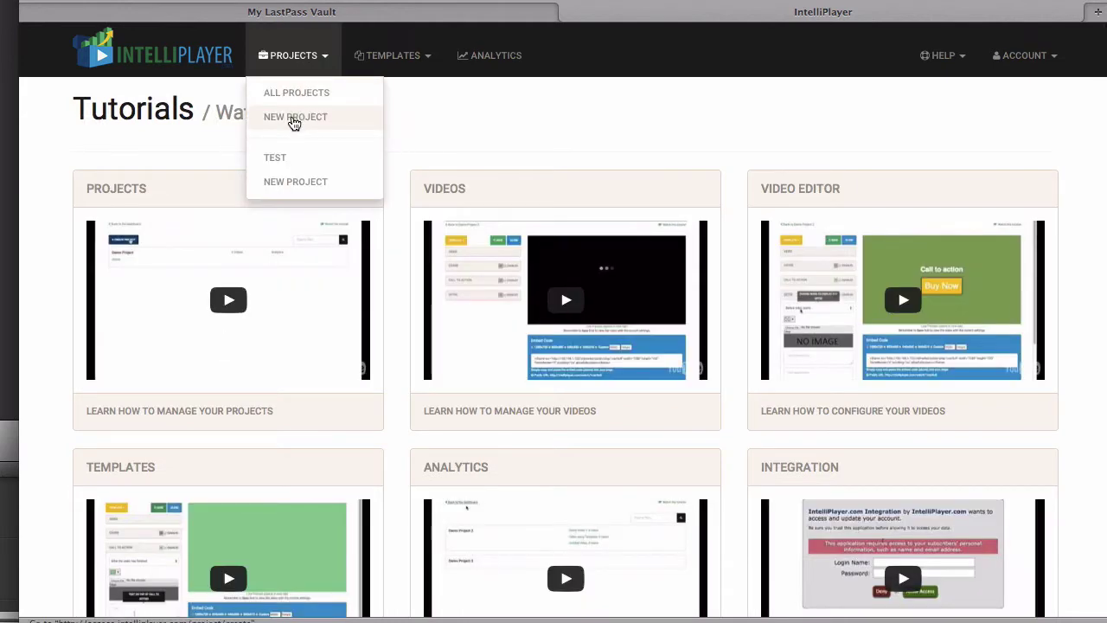
# - Add a first video to the project and retitle it 'Project 1'
pyautogui.click(294, 117)
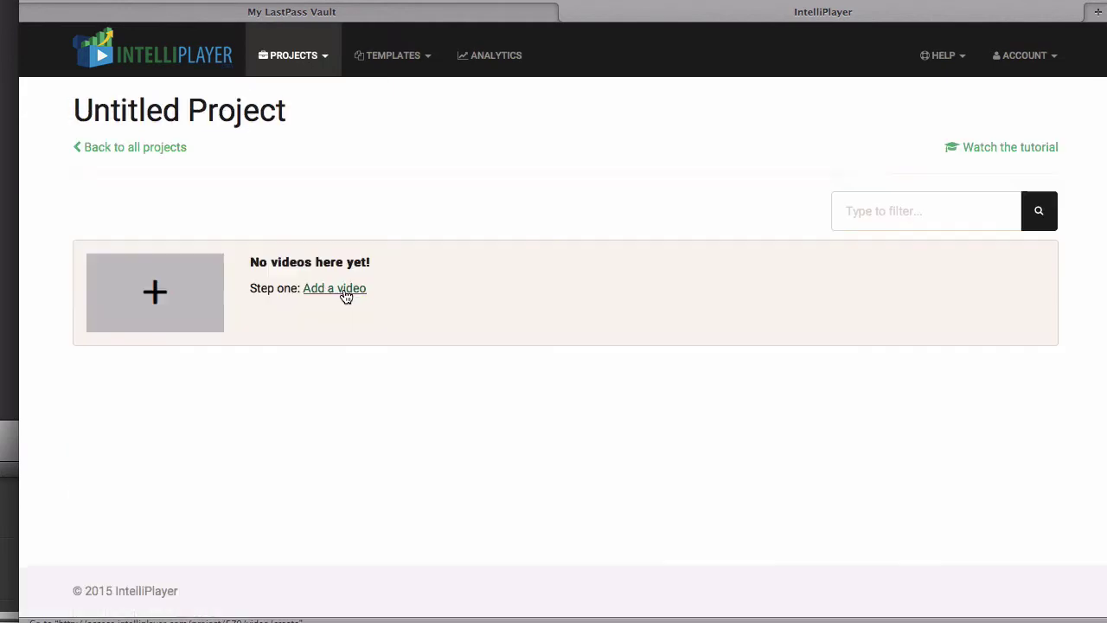
pyautogui.click(343, 293)
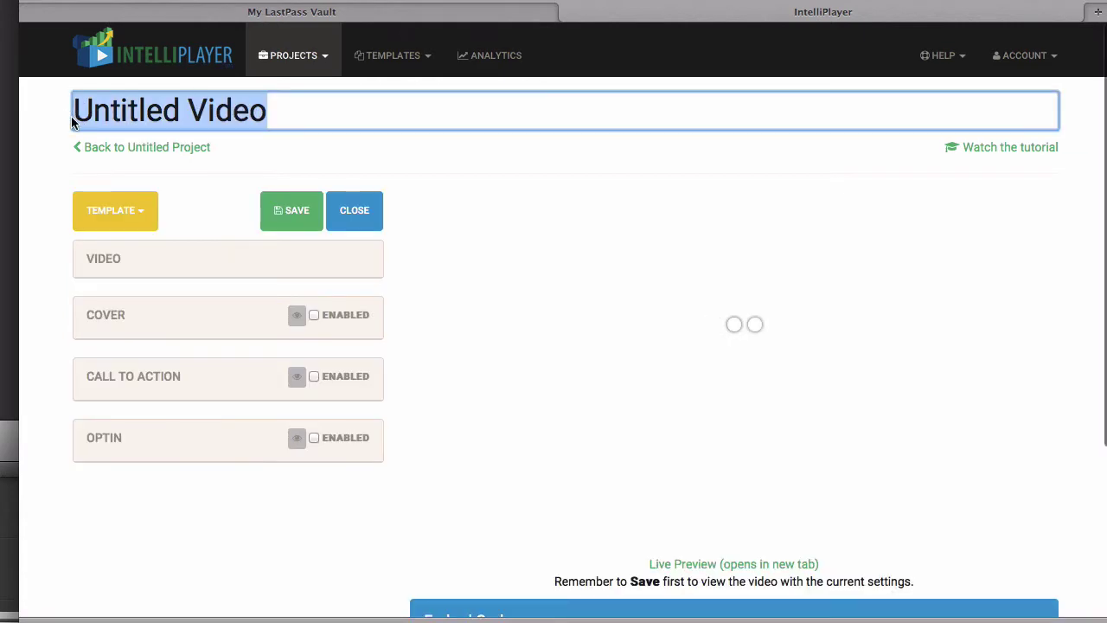
pyautogui.write('Pro')
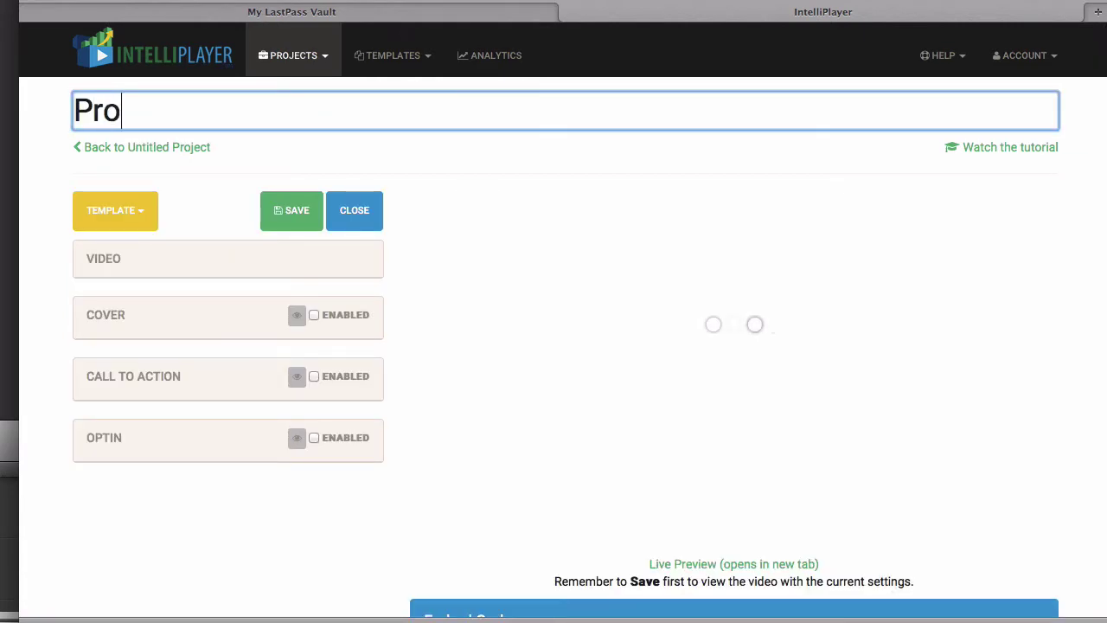
pyautogui.write('ject 1')
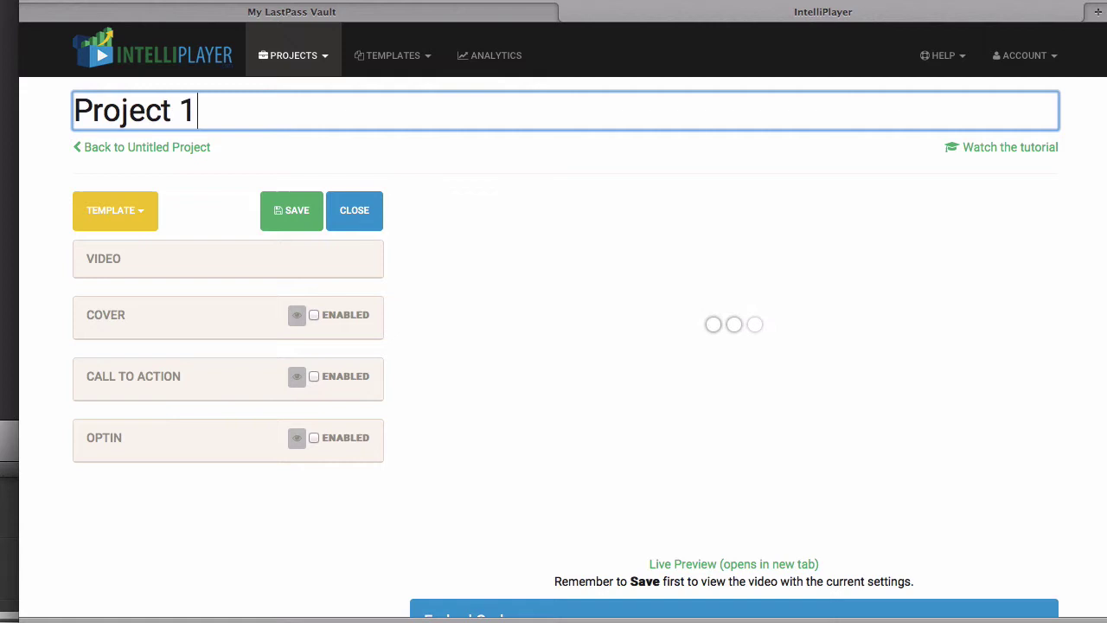
# - Paste the YouTube link into the Video URL field, leaving Show controls off
pyautogui.click(104, 260)
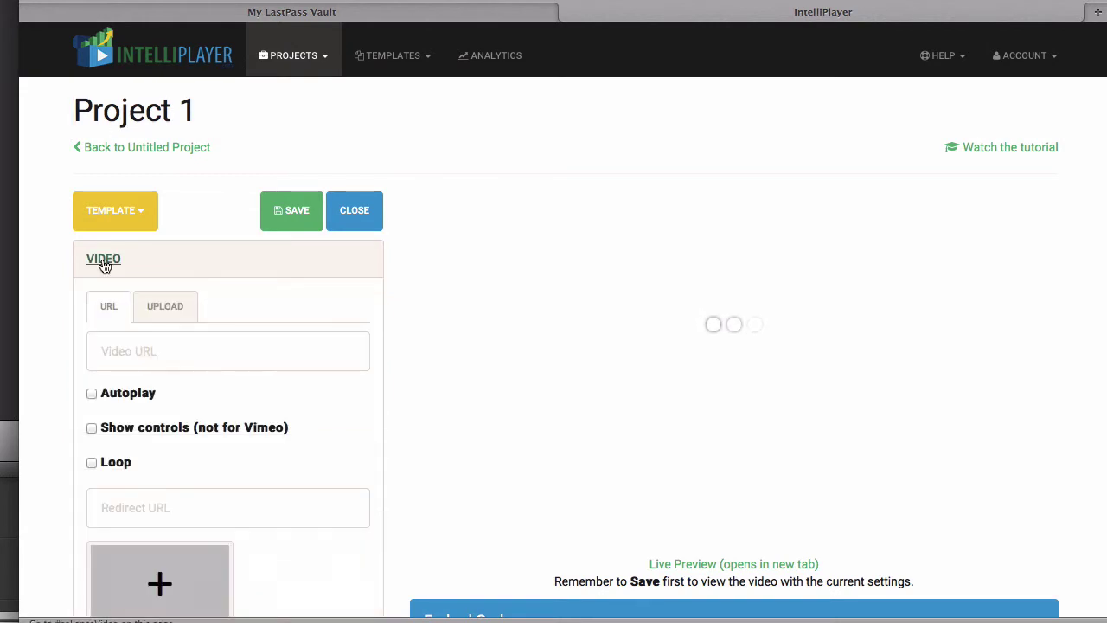
pyautogui.click(185, 353)
pyautogui.write('https://www.youtube.com/watch?v=6fckD1hOQZU')
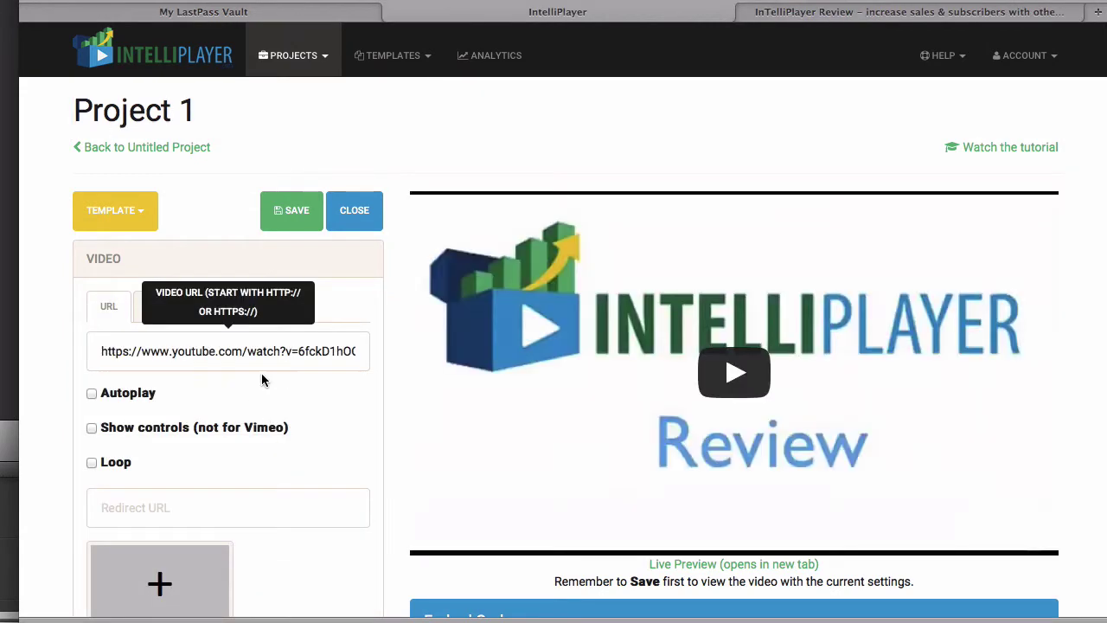
pyautogui.click(90, 429)
pyautogui.click(91, 428)
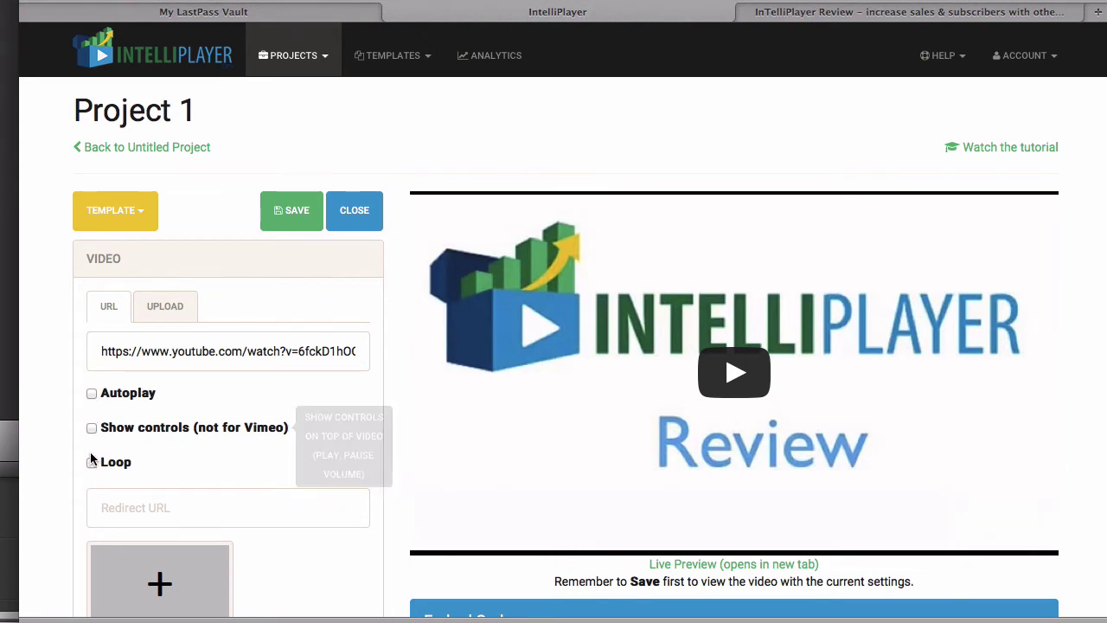
pyautogui.scroll(-3, 160, 357)
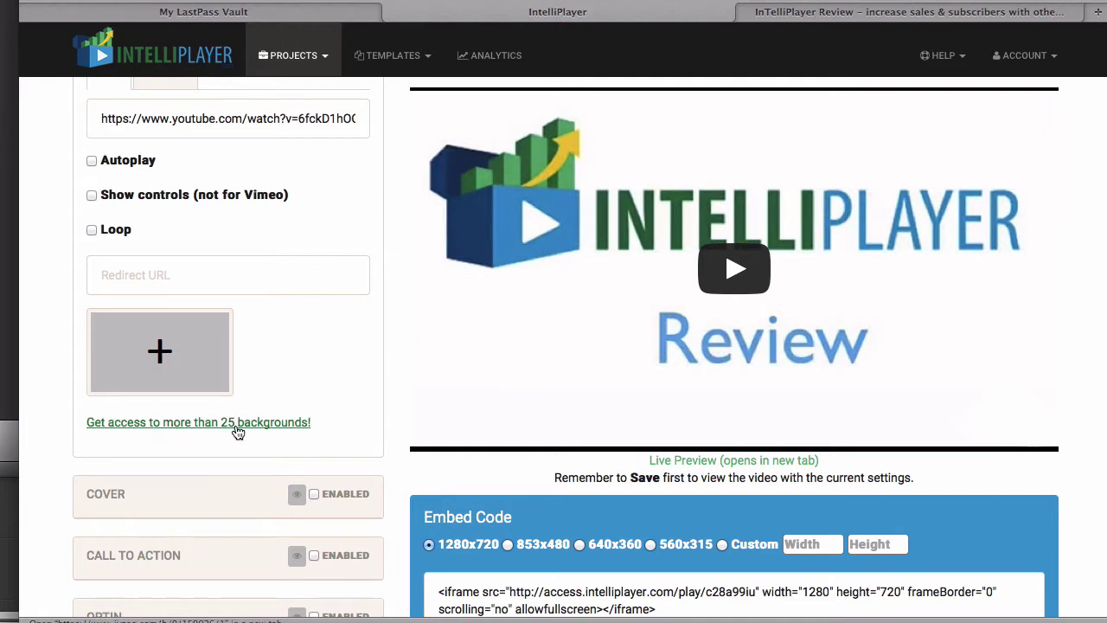
# - Set the cover background colour to blue
pyautogui.scroll(-3, 238, 433)
pyautogui.click(162, 285)
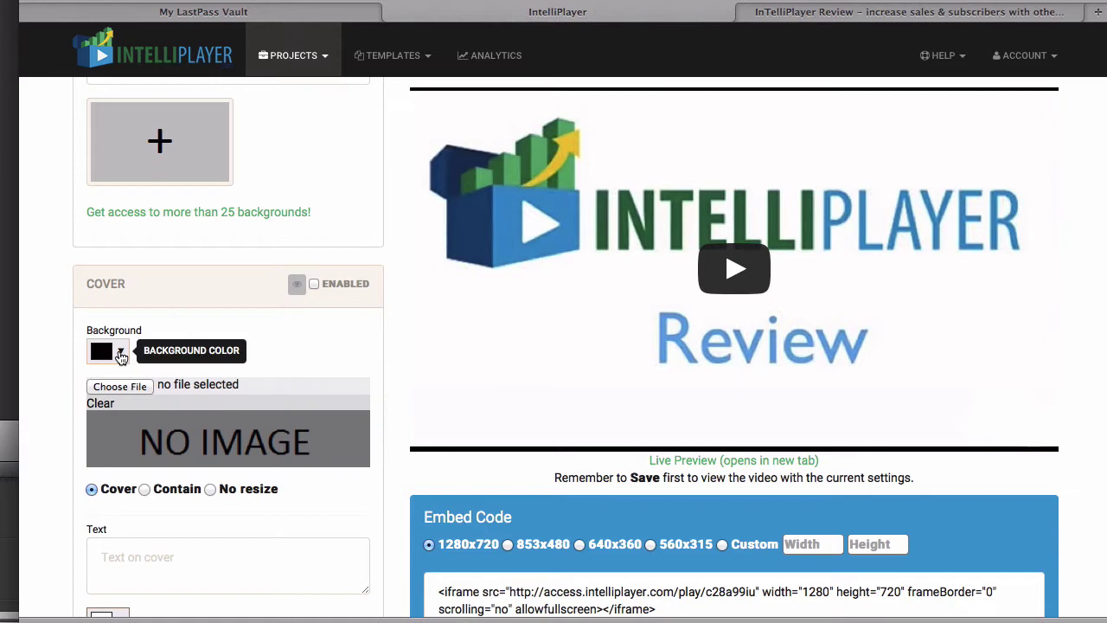
pyautogui.click(120, 352)
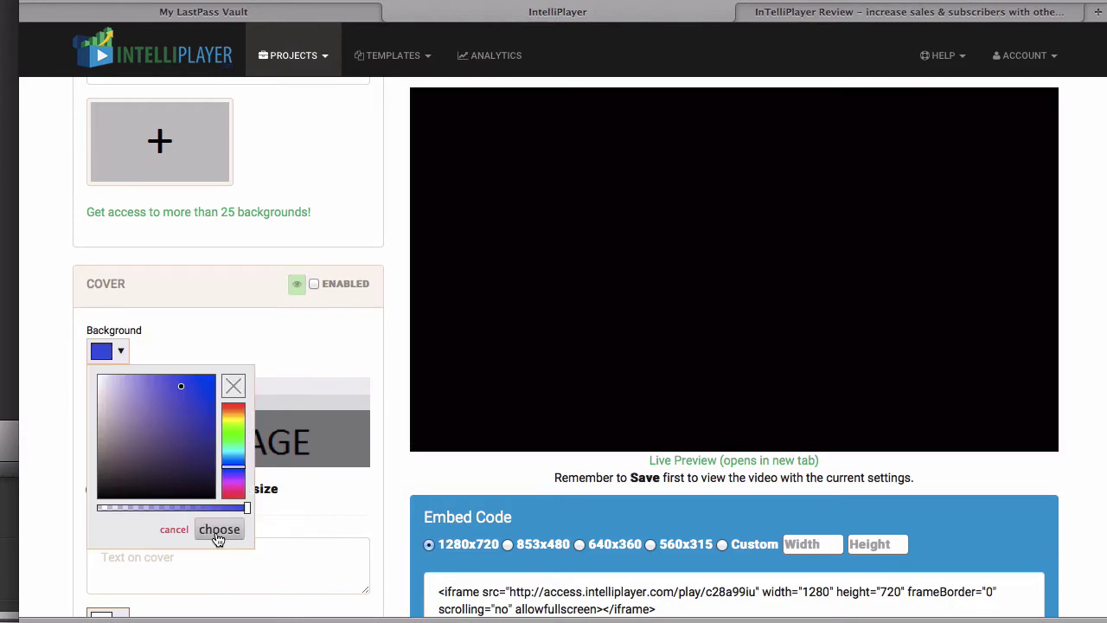
pyautogui.click(216, 531)
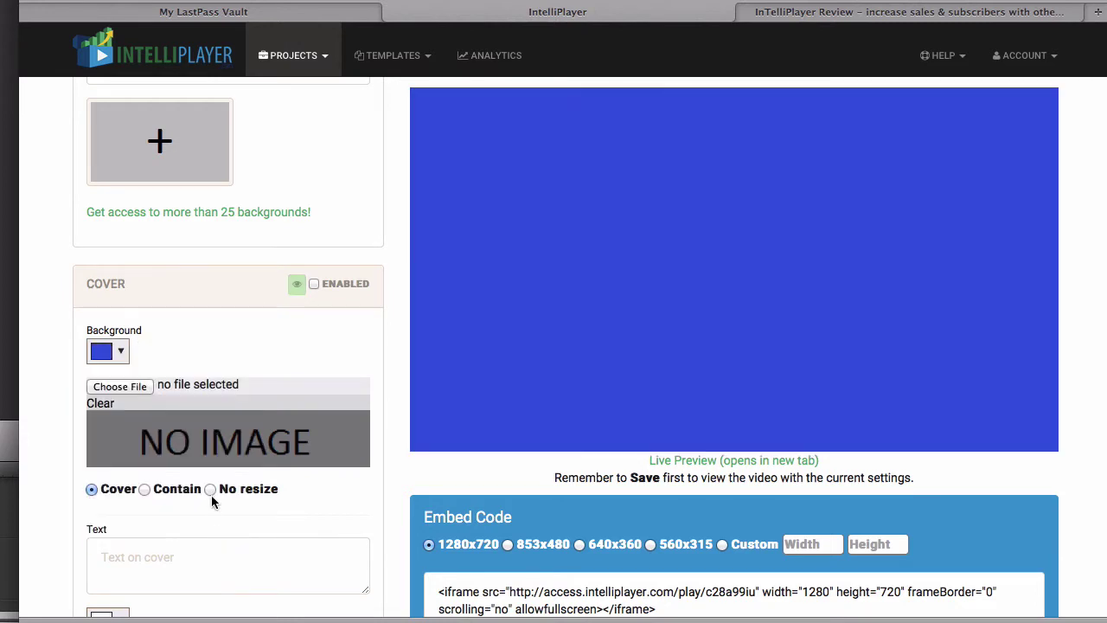
# - Load vision2012_cover.png as the cover image, then clear it again
pyautogui.click(229, 449)
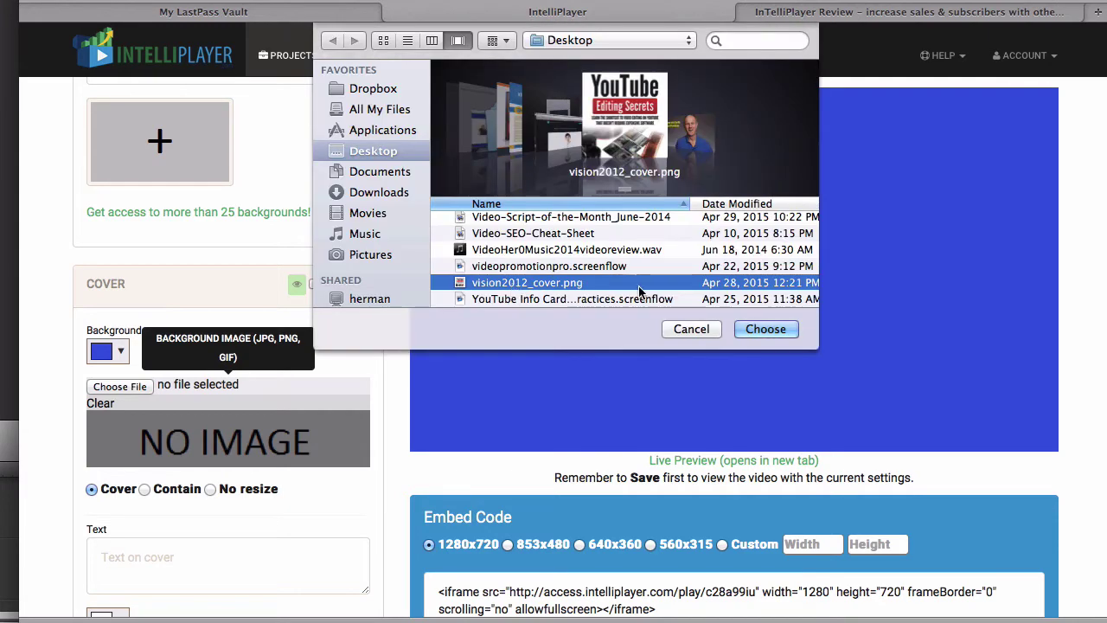
pyautogui.click(766, 329)
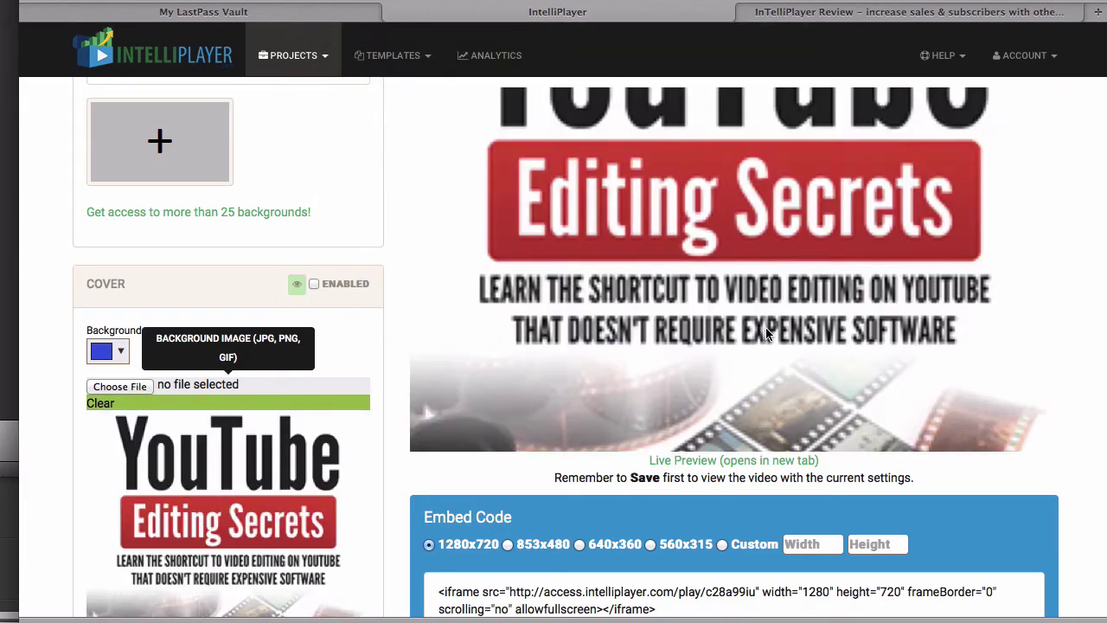
pyautogui.scroll(-5, 138, 347)
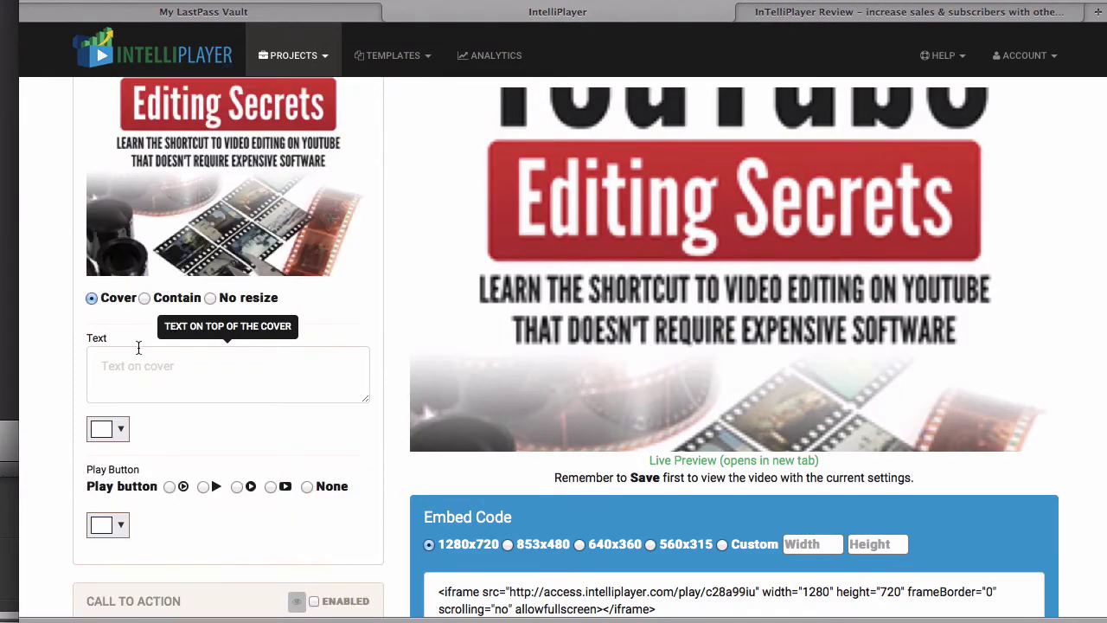
pyautogui.scroll(3, 126, 373)
pyautogui.click(100, 202)
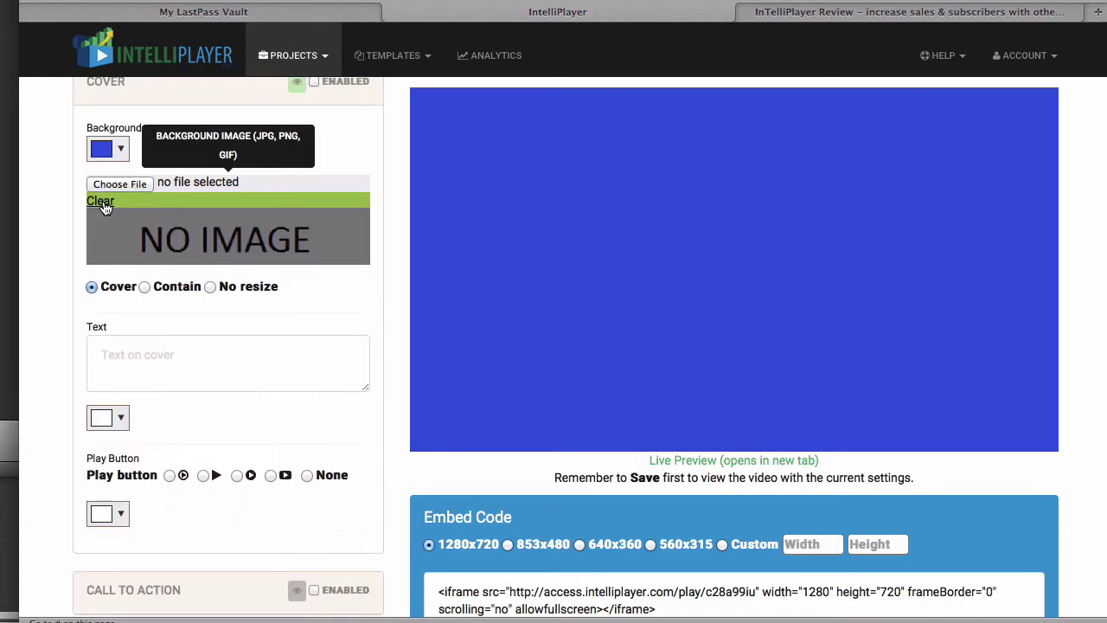
# - Enter the cover text 'Click here to watch this video'
pyautogui.click(133, 372)
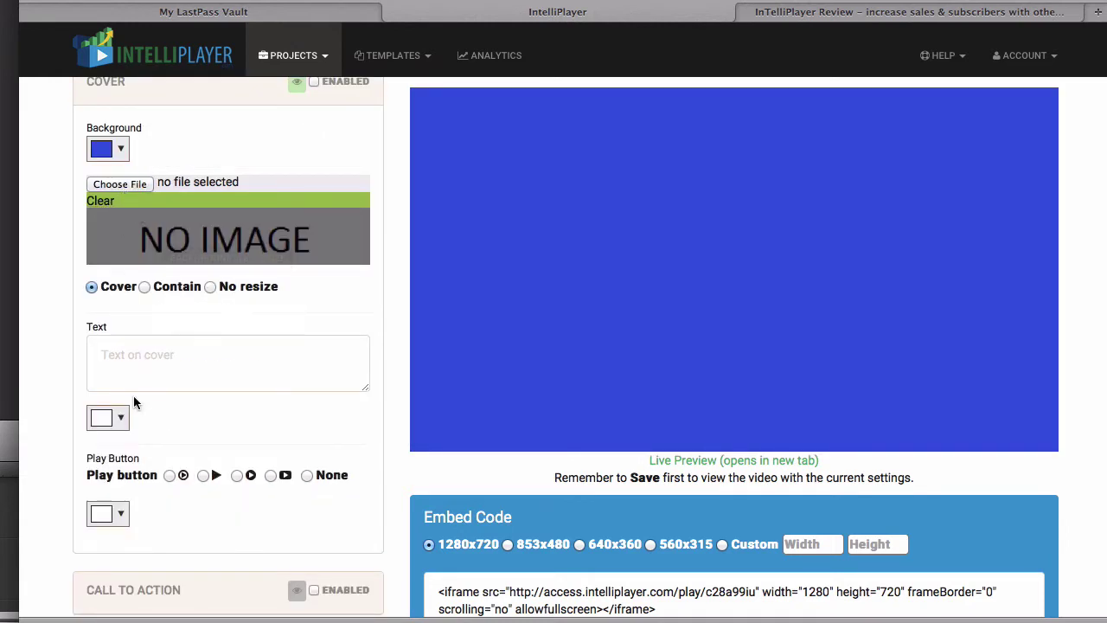
pyautogui.write('Click here to watch this video')
pyautogui.click(121, 419)
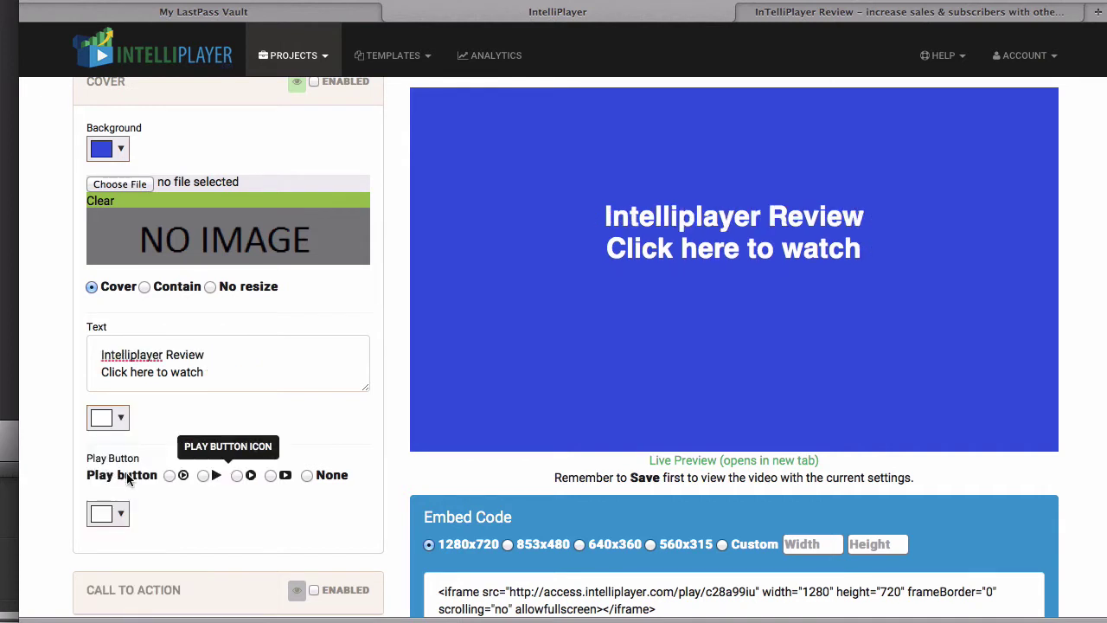
# - Give the cover a round play button coloured yellow
pyautogui.click(171, 476)
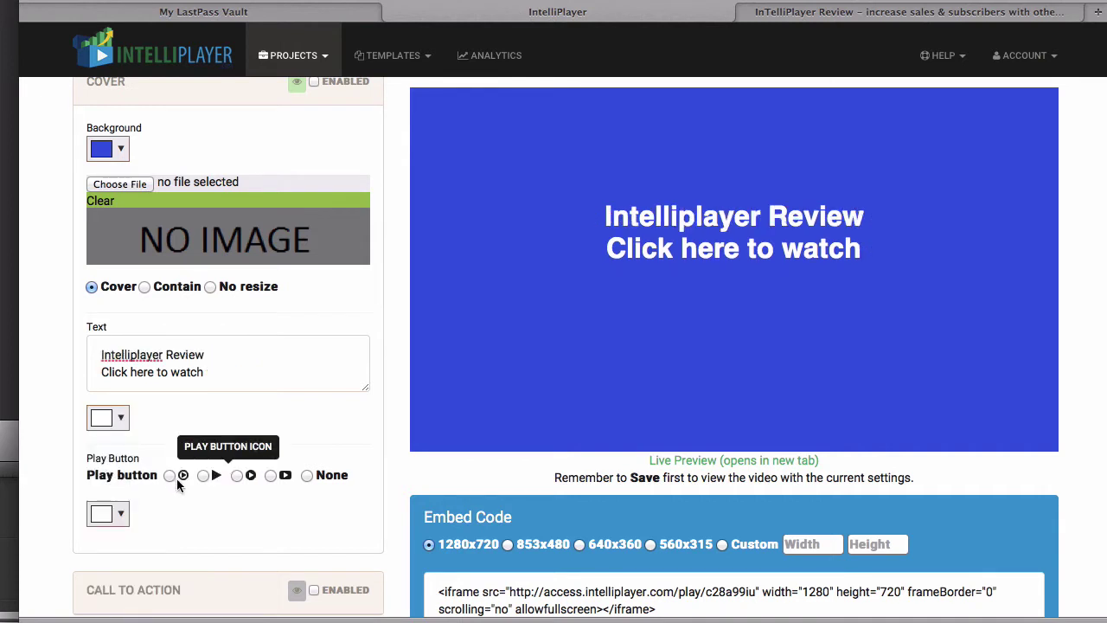
pyautogui.click(119, 514)
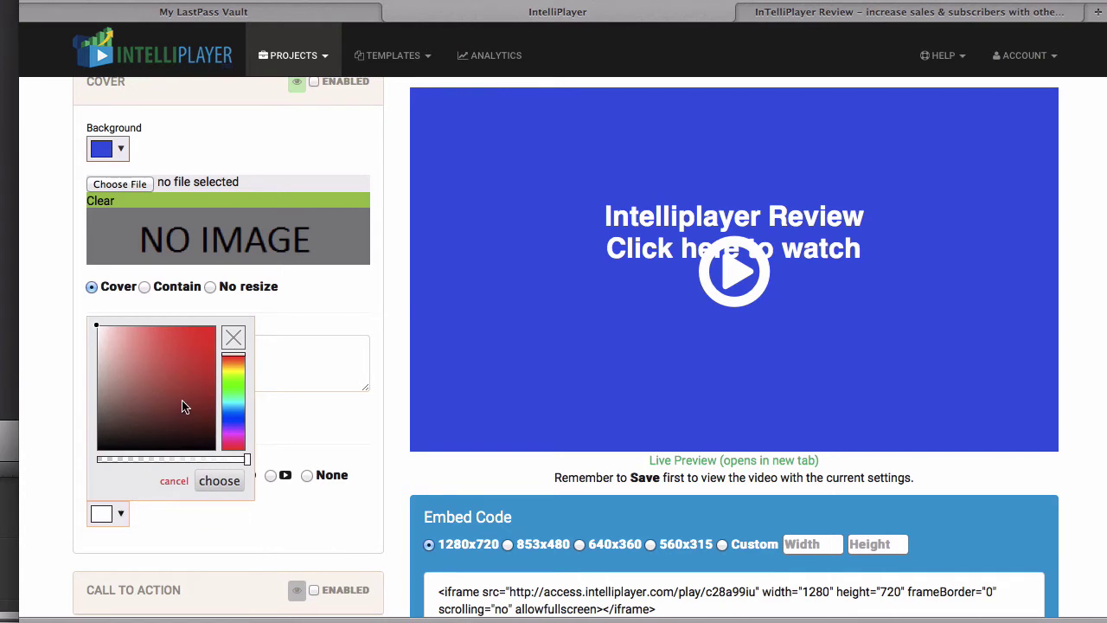
pyautogui.click(186, 376)
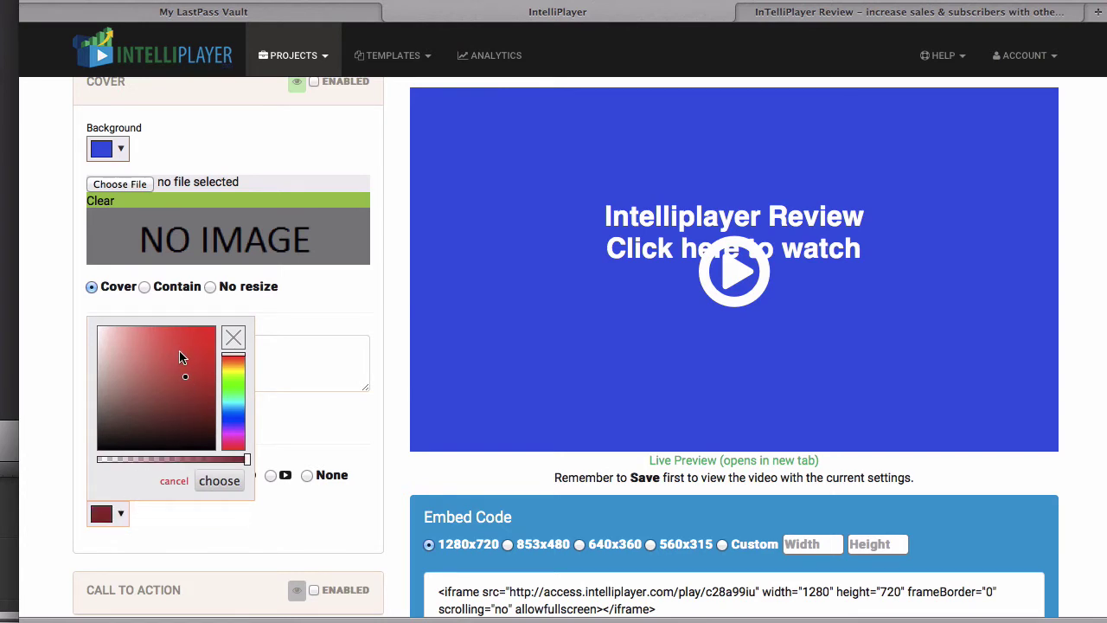
pyautogui.click(227, 366)
pyautogui.scroll(-3, 365, 467)
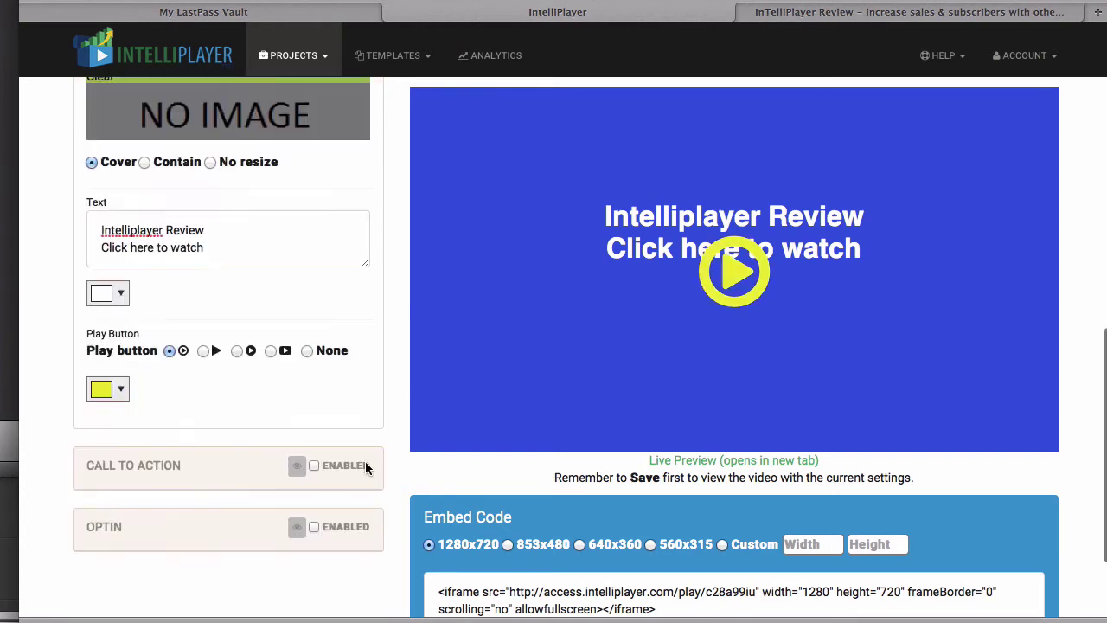
# - Enable the call to action and keep it showing after the video finishes
pyautogui.click(132, 468)
pyautogui.click(314, 466)
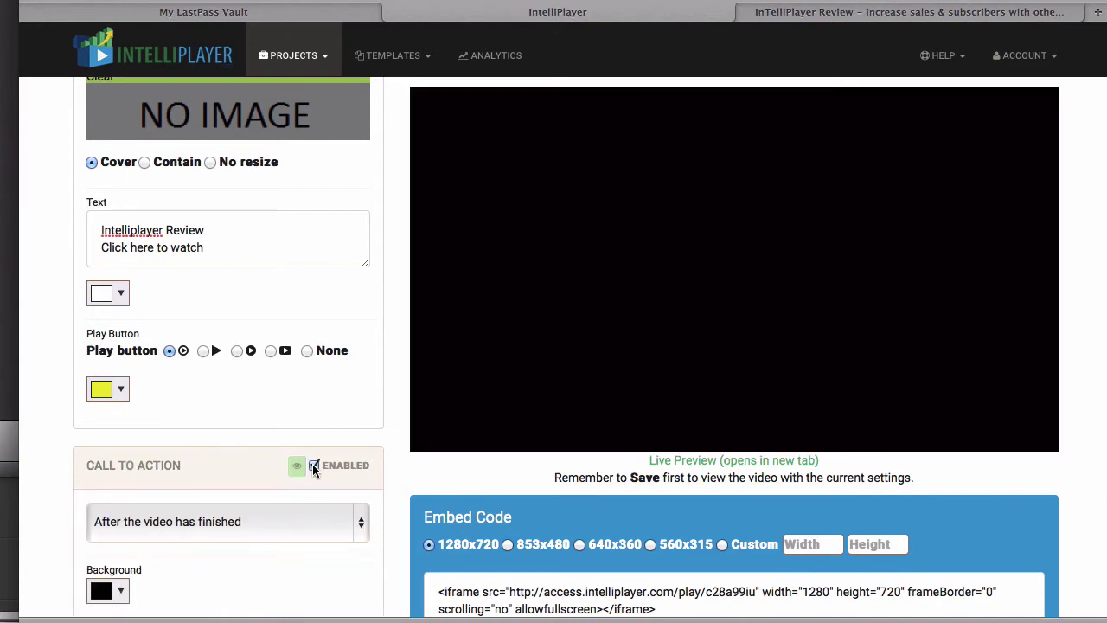
pyautogui.scroll(-3, 310, 416)
pyautogui.click(355, 373)
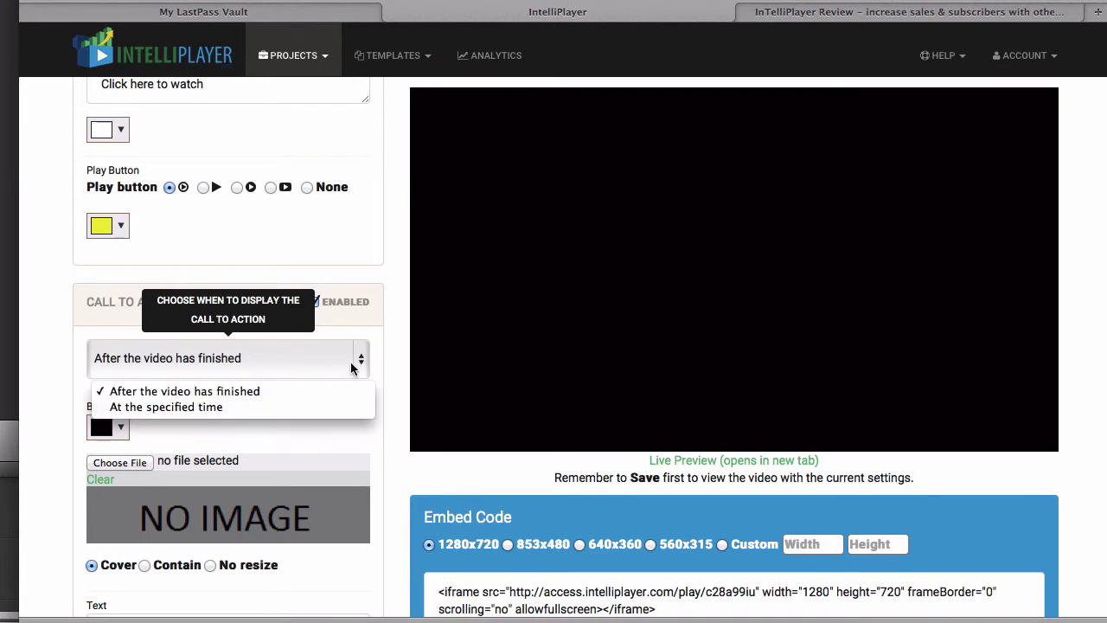
pyautogui.click(391, 342)
pyautogui.scroll(-3, 391, 342)
# - Give the call to action a green background and red 'Click here to get Intelliplayer NOW!' text
pyautogui.click(118, 295)
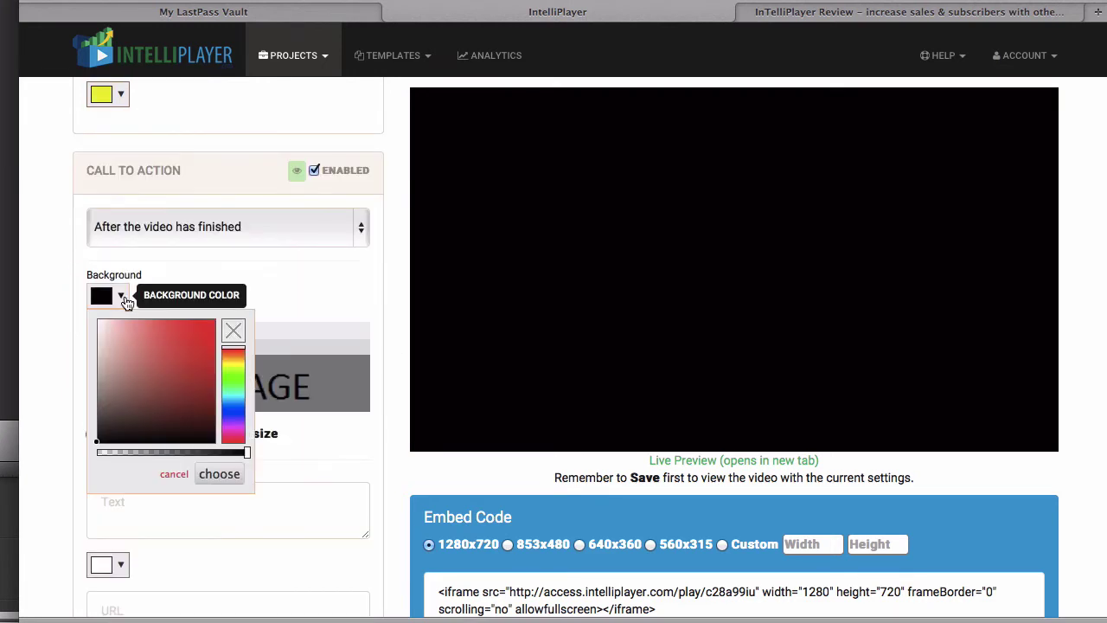
pyautogui.click(233, 384)
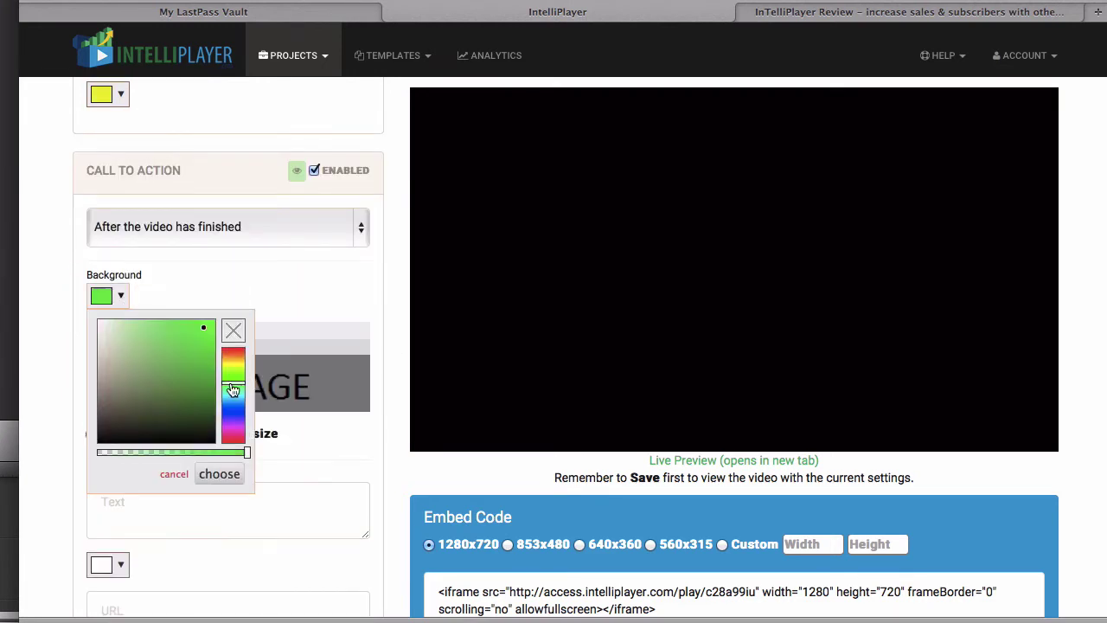
pyautogui.click(217, 475)
pyautogui.click(175, 501)
pyautogui.write('Click')
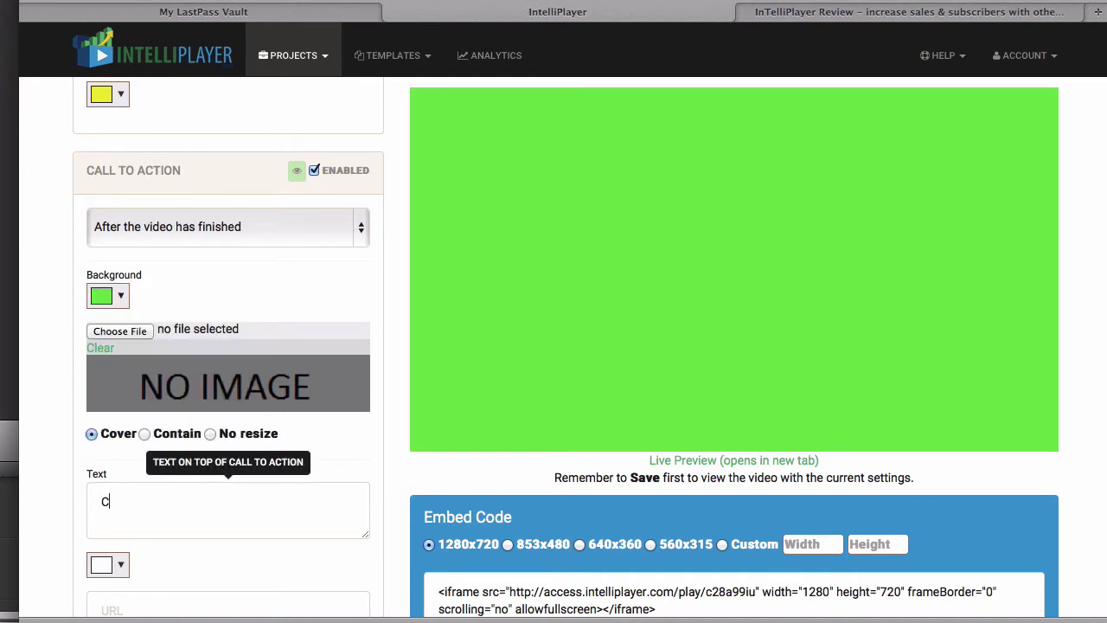
pyautogui.write(' here to ')
pyautogui.write('get I')
pyautogui.write('ntelliplayer NOW!')
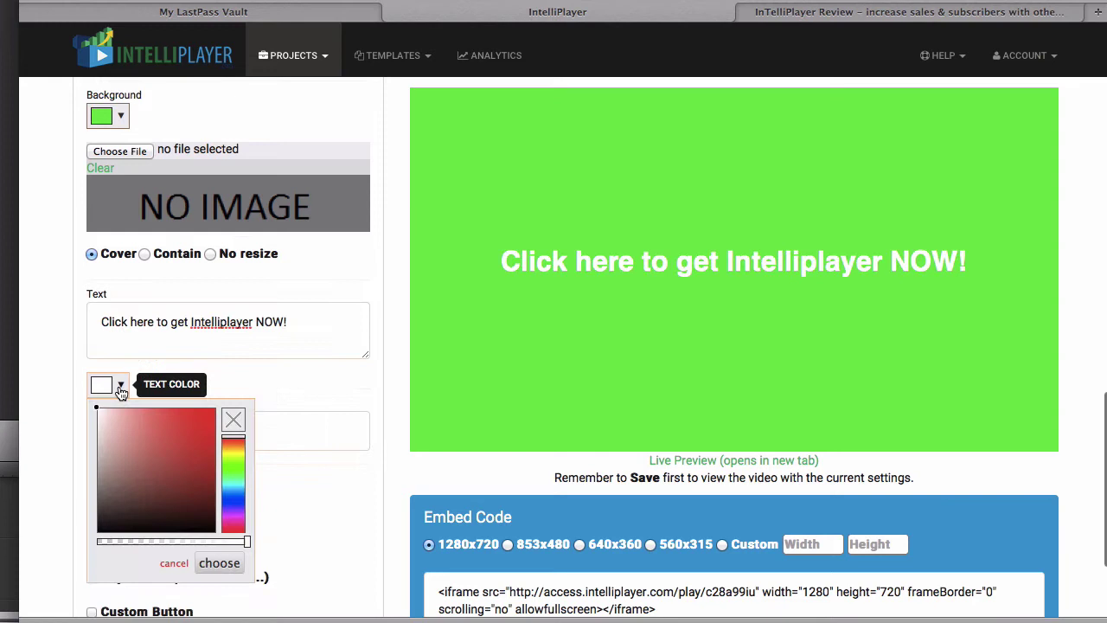
pyautogui.click(228, 443)
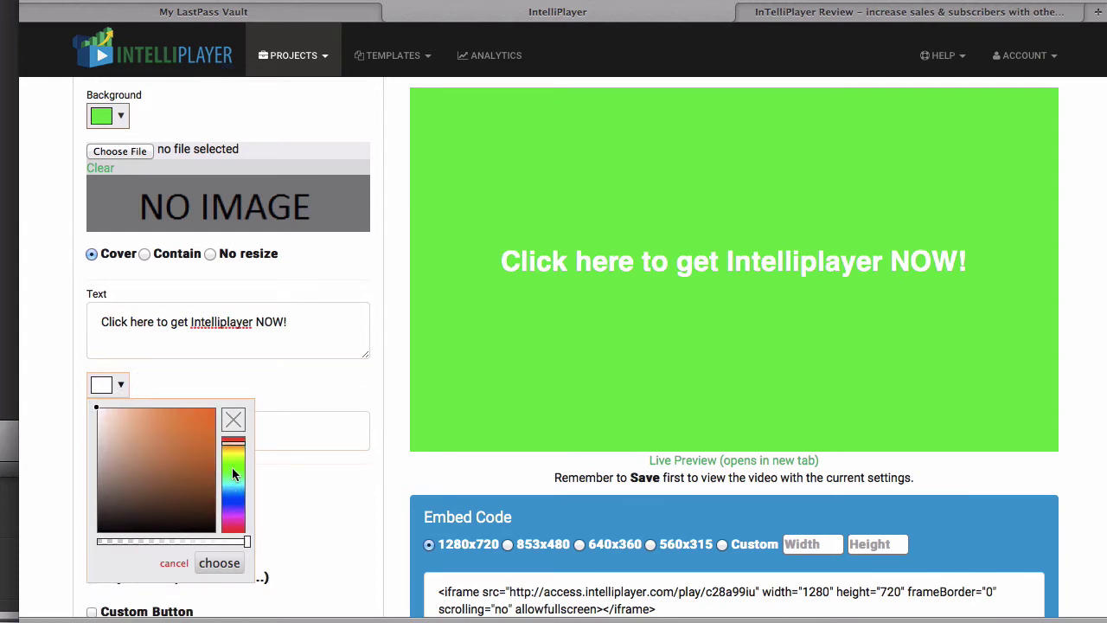
pyautogui.click(231, 448)
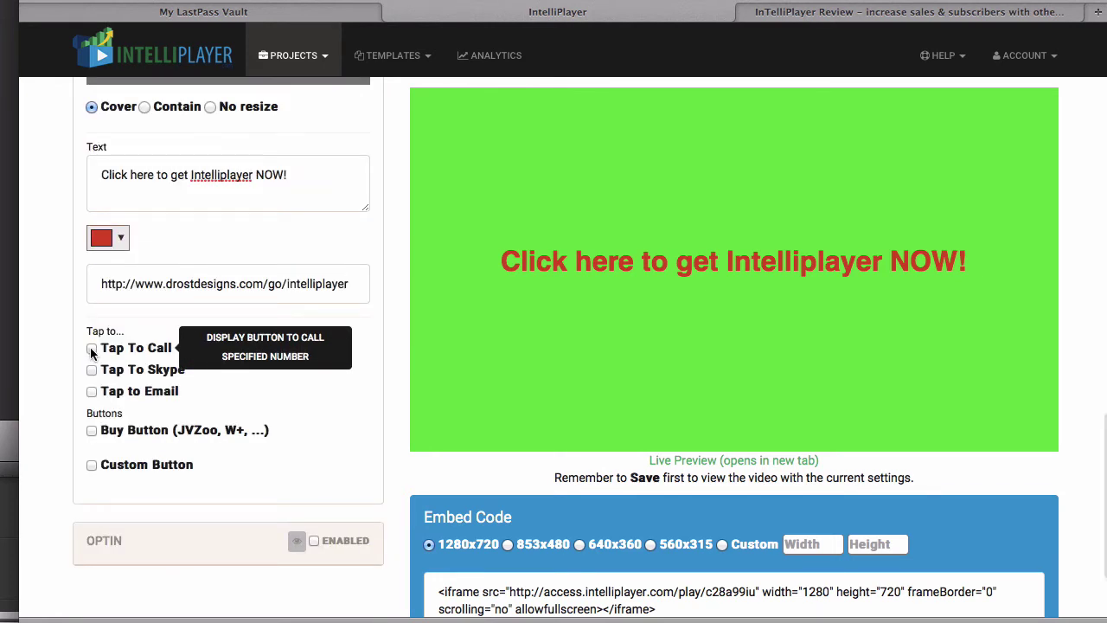
# - Try the tap-to-call, Skype, email and buy buttons, keeping only Custom Button checked
pyautogui.click(92, 349)
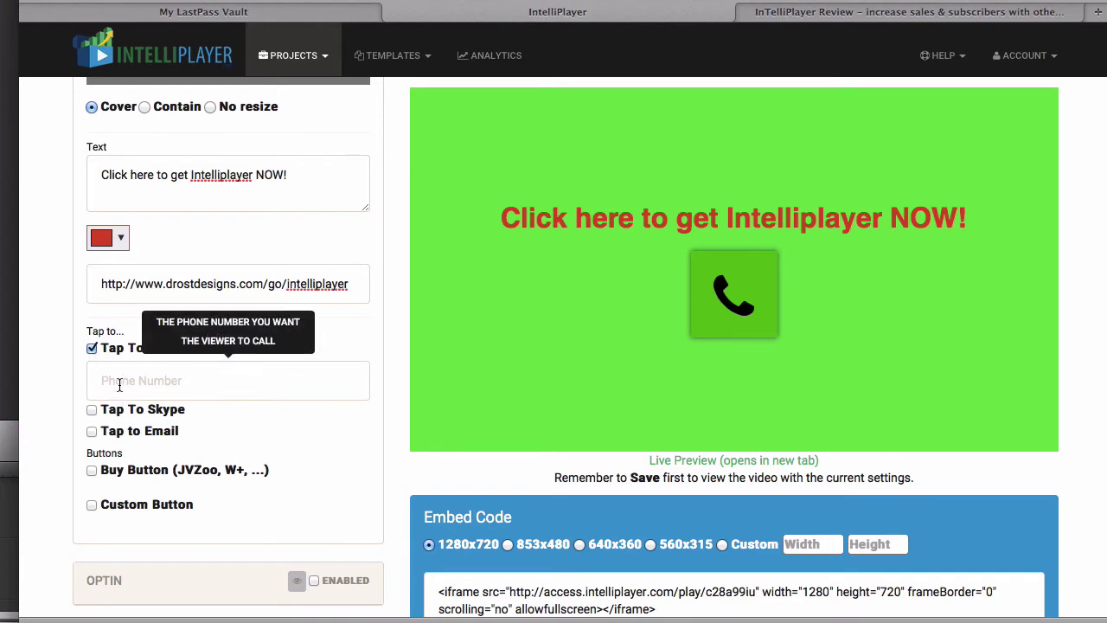
pyautogui.click(92, 348)
pyautogui.click(90, 370)
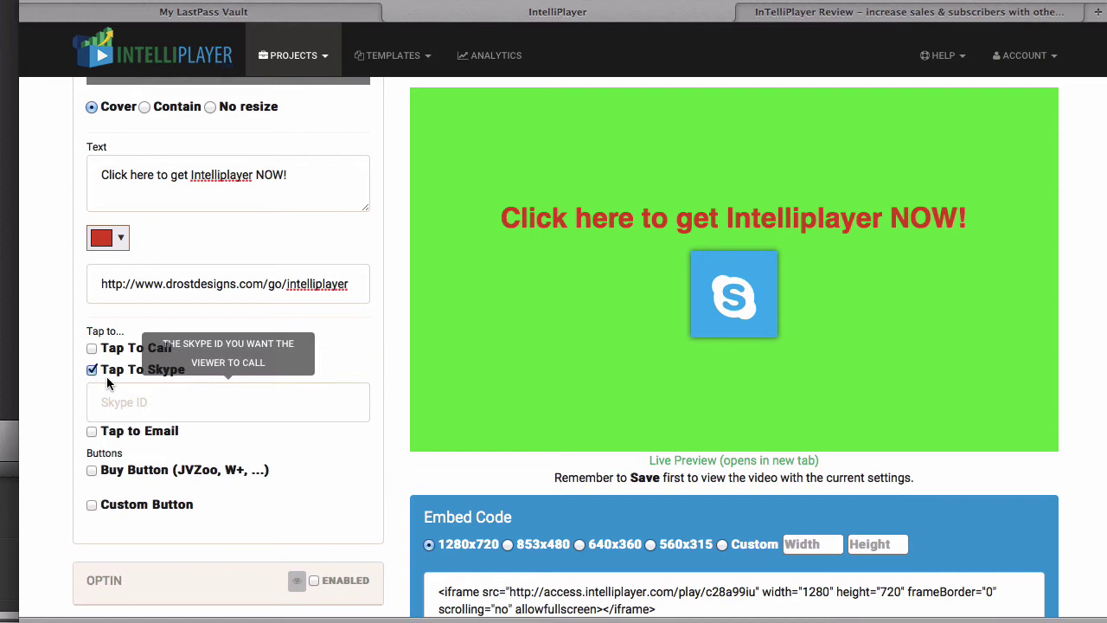
pyautogui.click(92, 370)
pyautogui.click(92, 392)
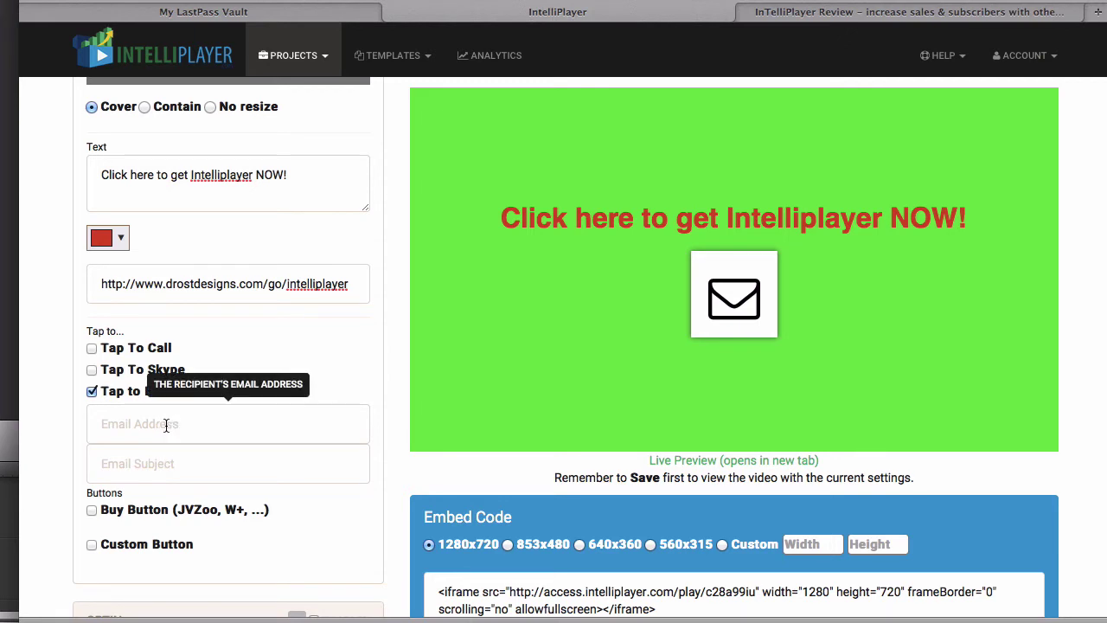
pyautogui.click(92, 391)
pyautogui.click(92, 431)
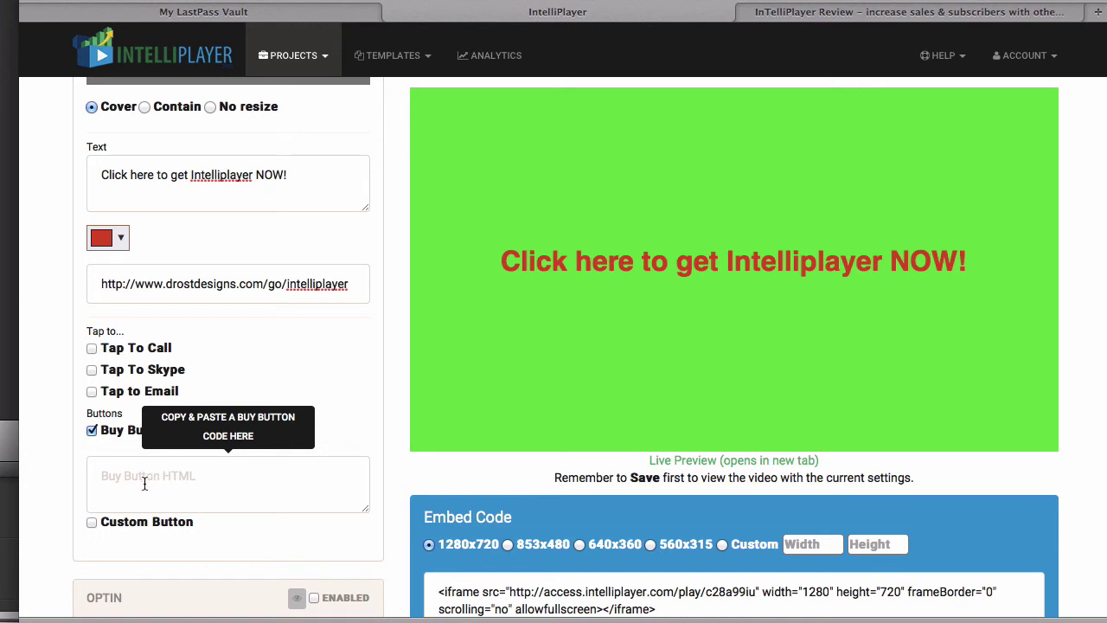
pyautogui.click(92, 430)
pyautogui.click(91, 465)
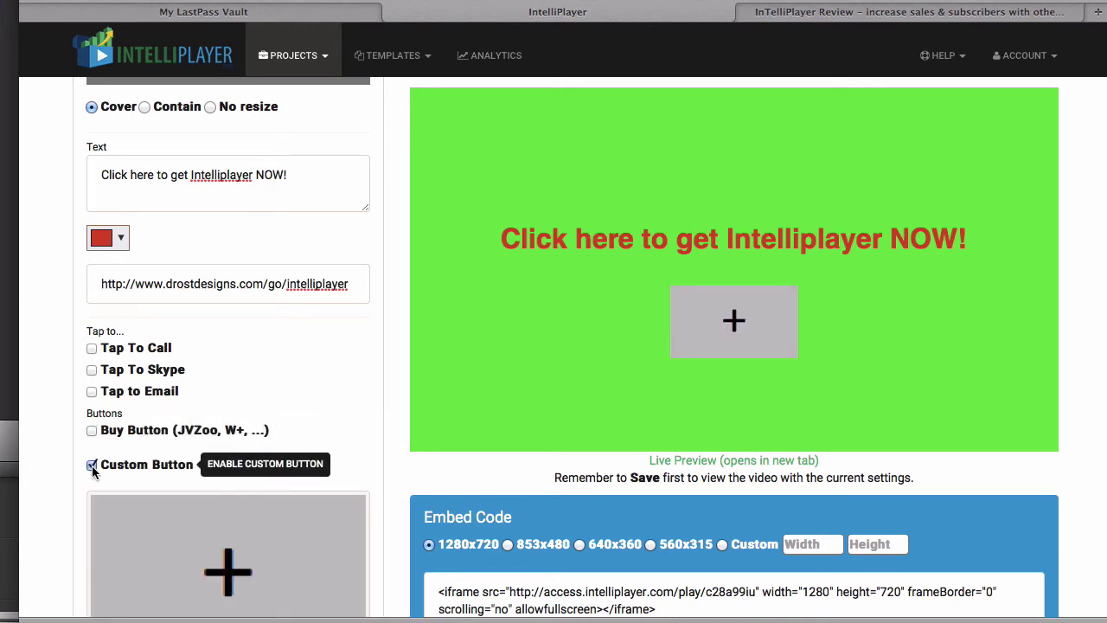
pyautogui.scroll(-5, 137, 515)
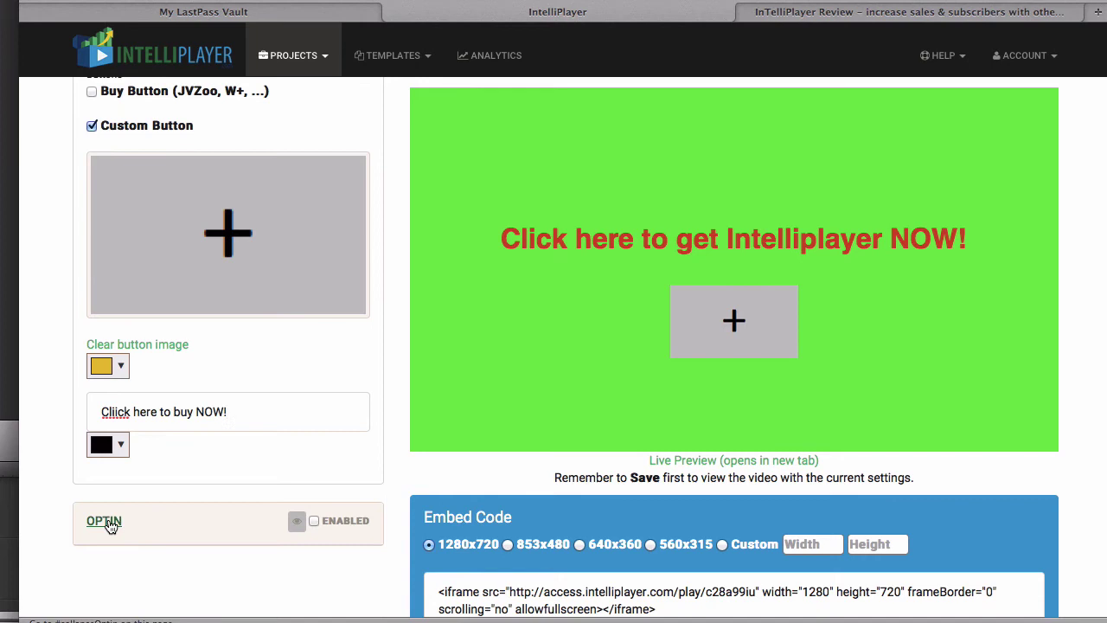
# - Set the opt-in form's Ask for option to Both email and phone
pyautogui.click(111, 523)
pyautogui.scroll(-10, 110, 524)
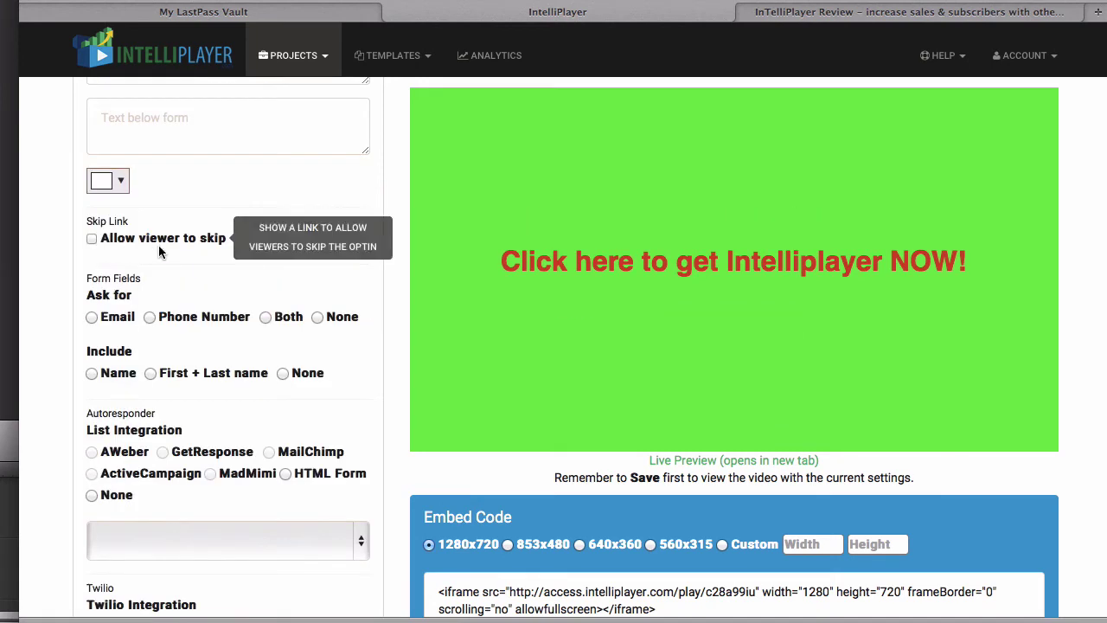
pyautogui.click(92, 317)
pyautogui.click(149, 318)
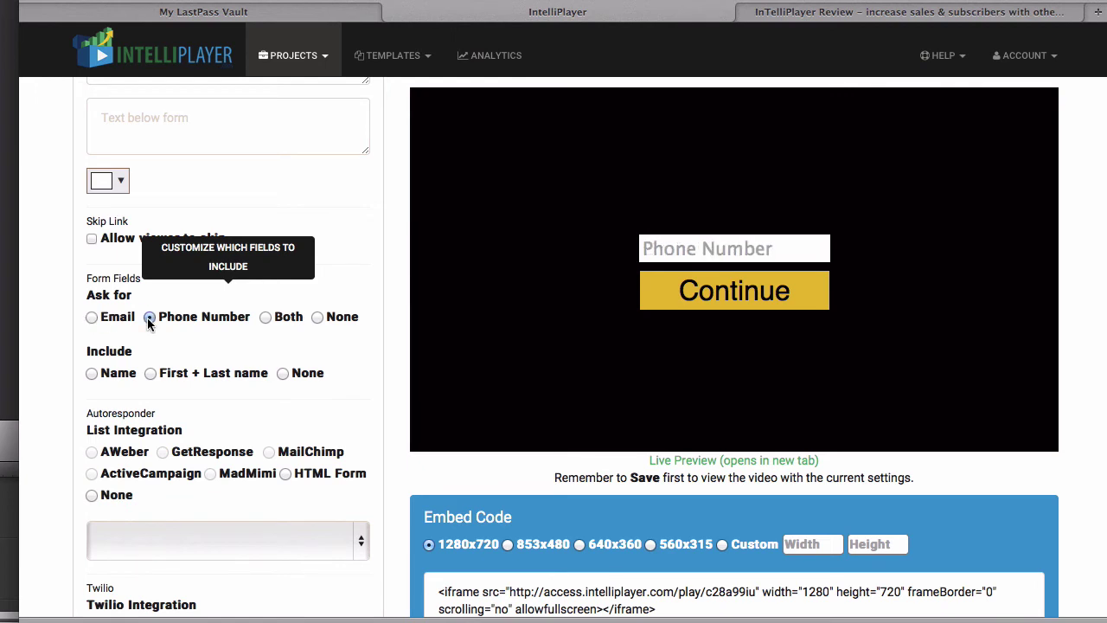
pyautogui.click(264, 316)
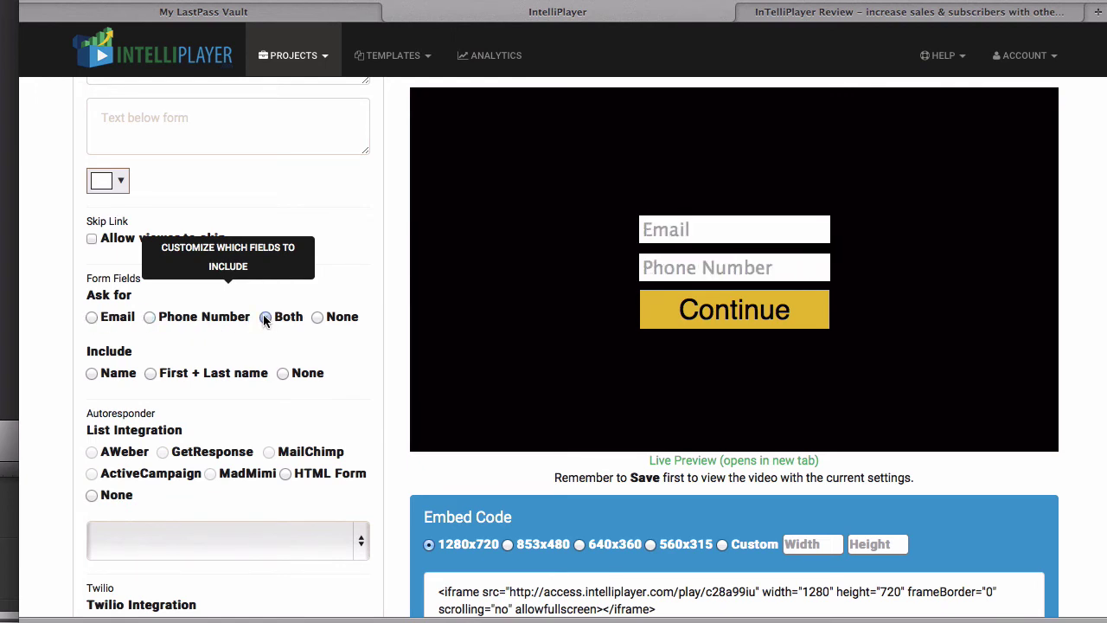
# - Set the opt-in Include option to None, after trying name and first/last name
pyautogui.click(92, 374)
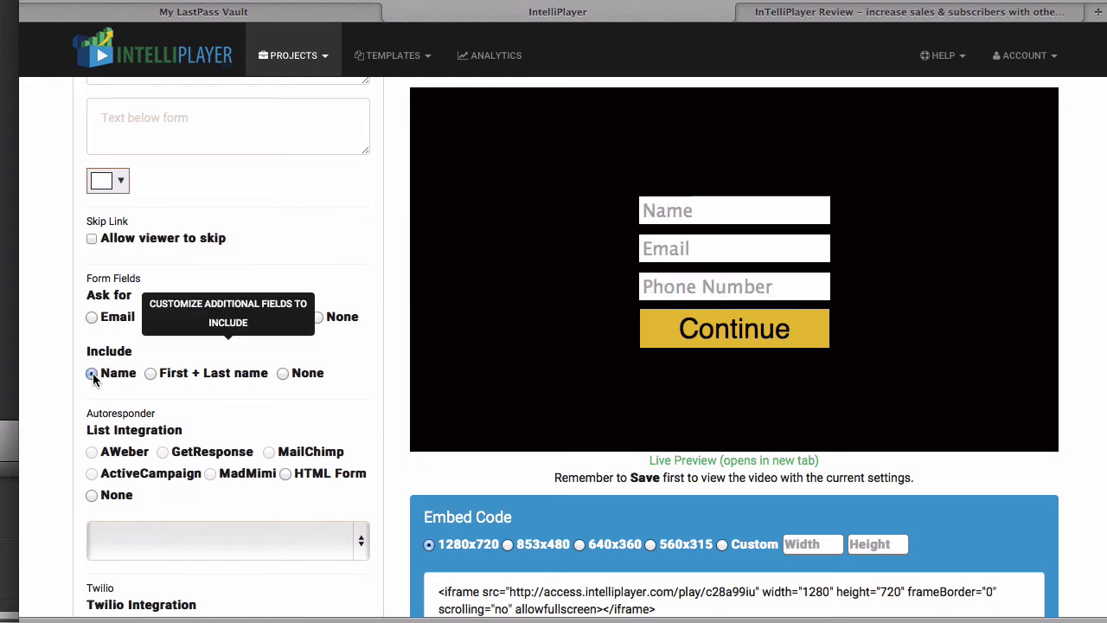
pyautogui.click(149, 373)
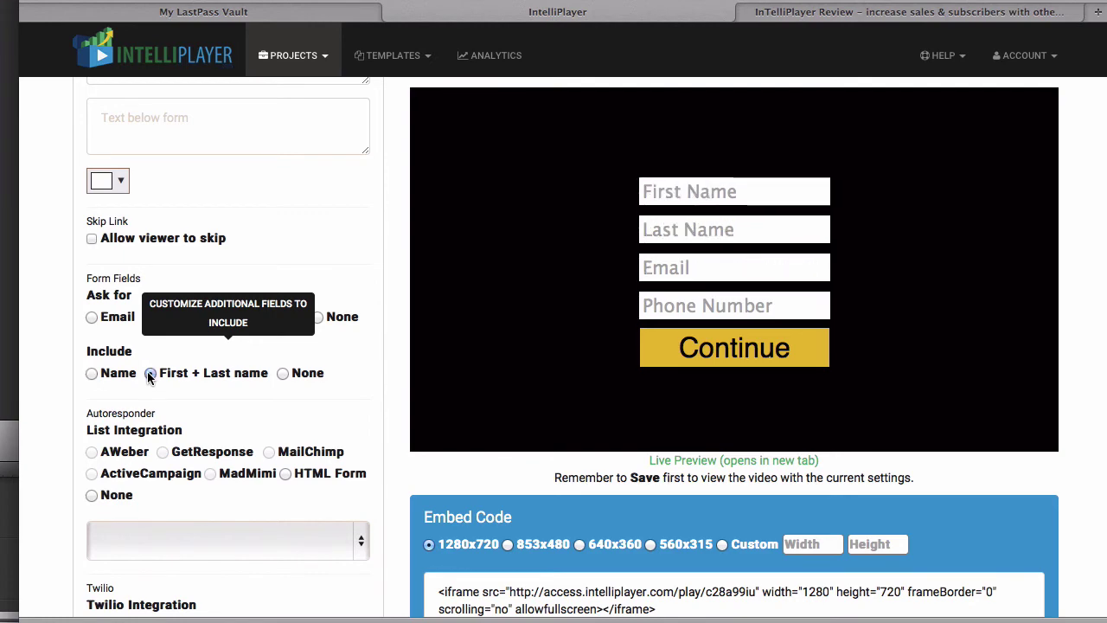
pyautogui.click(282, 373)
pyautogui.scroll(-1, 144, 462)
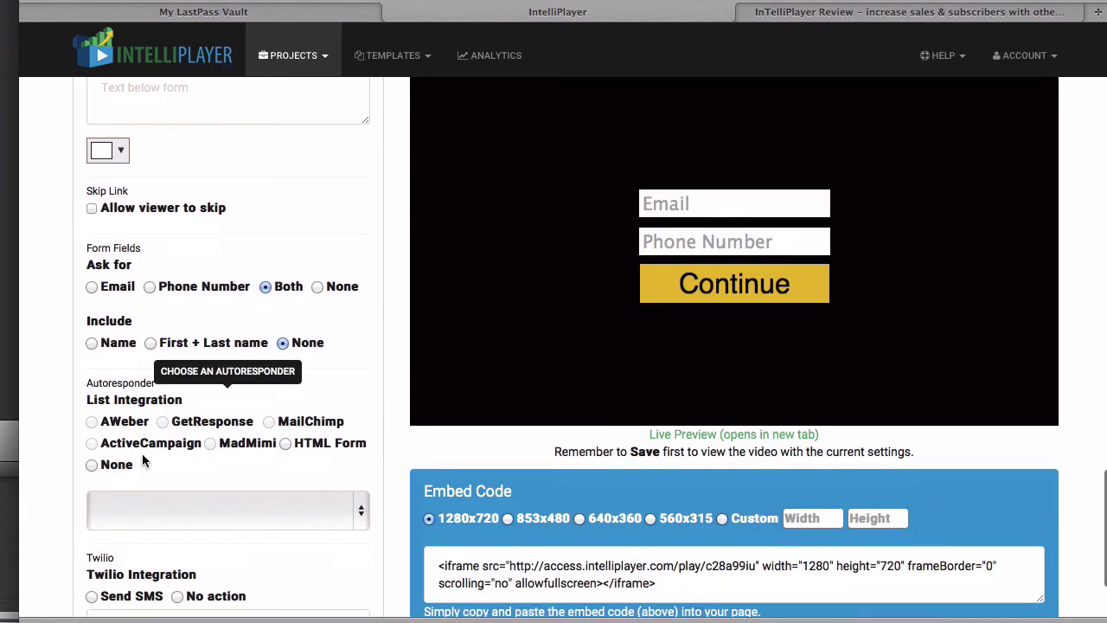
pyautogui.scroll(-3, 143, 461)
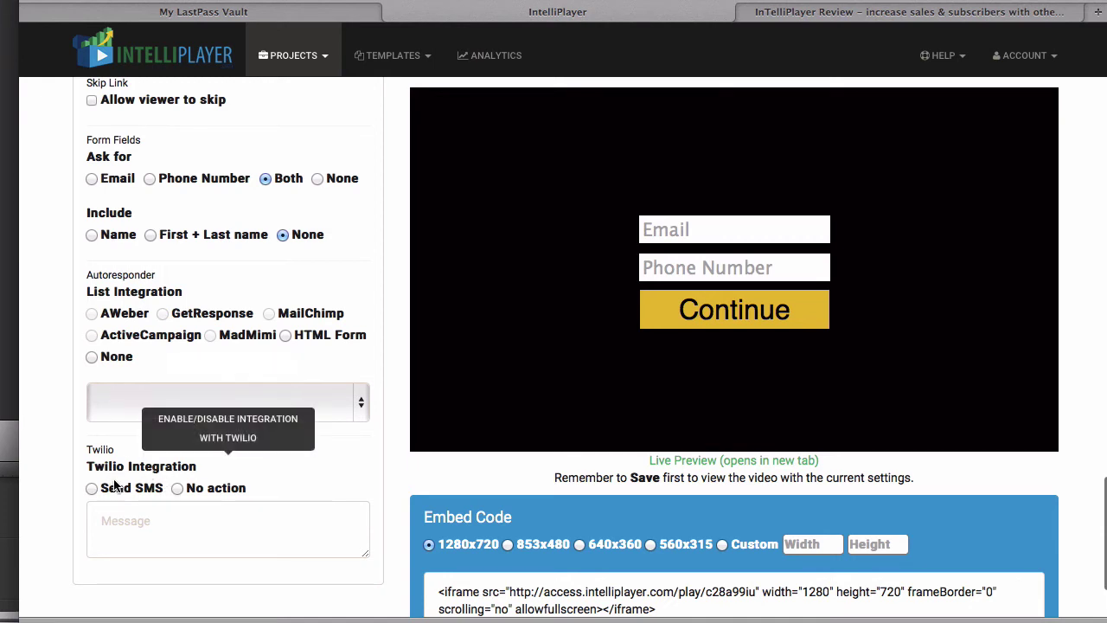
# - Set the Twilio integration to Send SMS and save Project 1
pyautogui.click(110, 487)
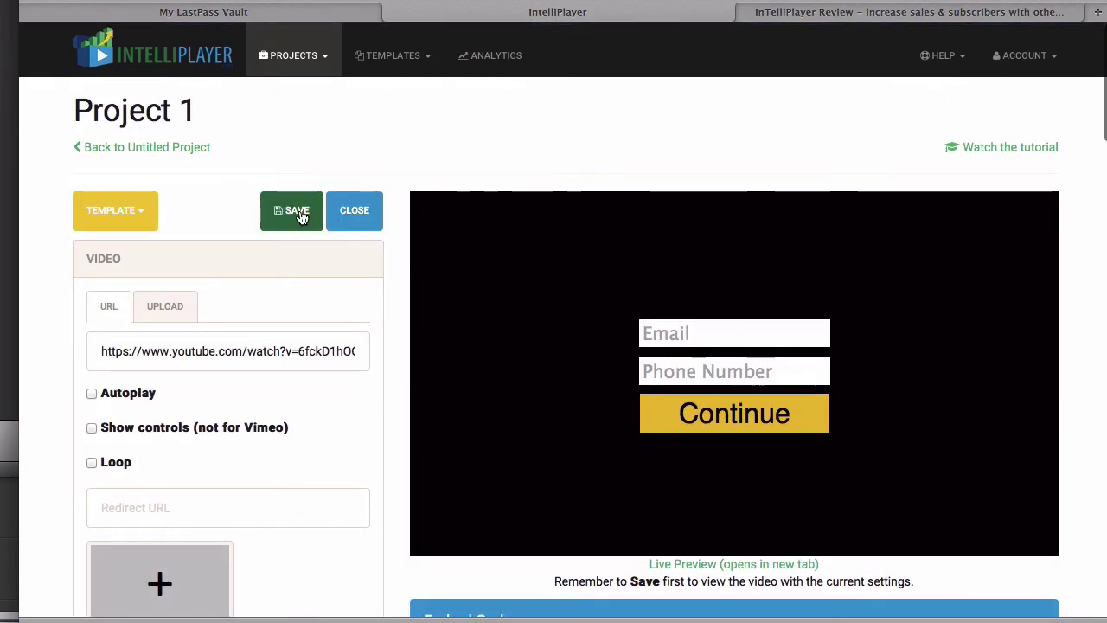
pyautogui.click(291, 211)
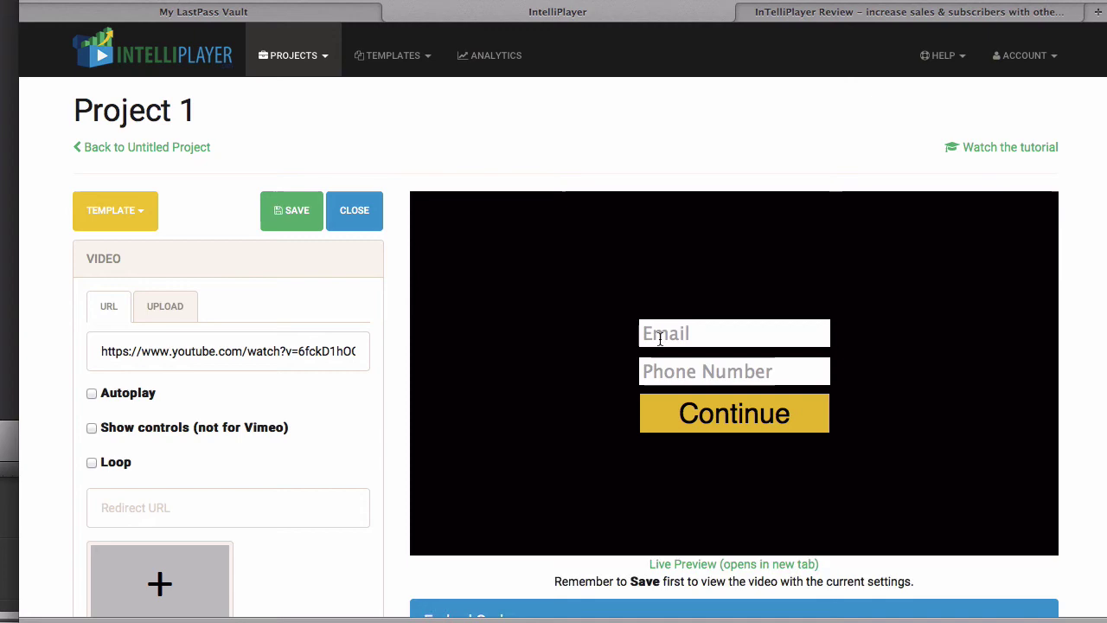
pyautogui.scroll(-3, 654, 265)
pyautogui.scroll(3, 706, 245)
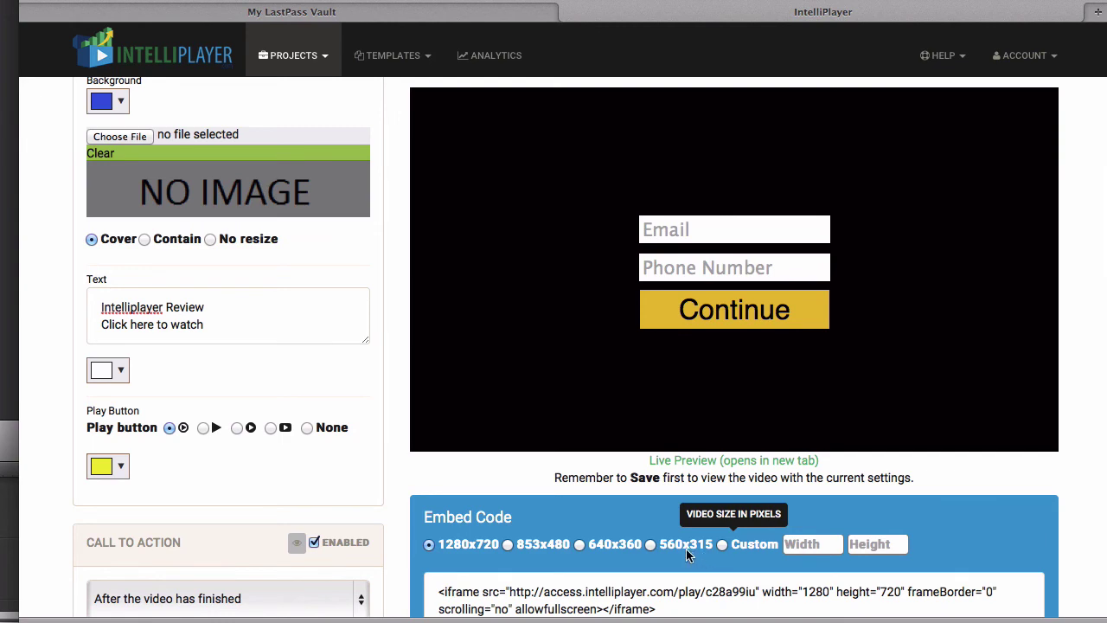
# - Switch the embed code to 560x315, turn on Show controls, and save again
pyautogui.click(651, 544)
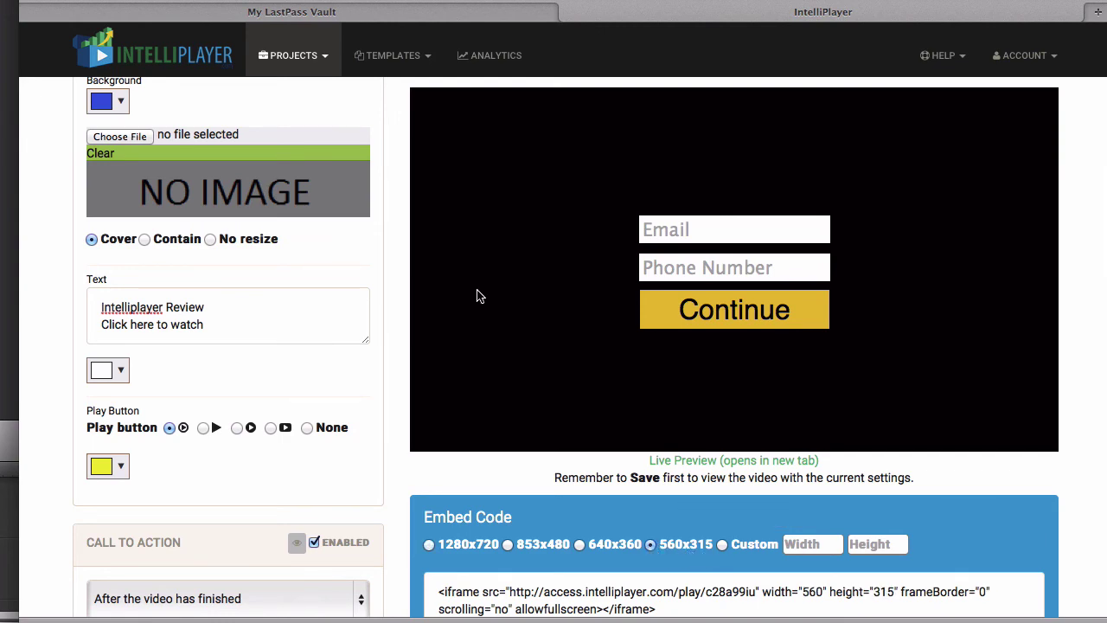
pyautogui.scroll(10, 476, 297)
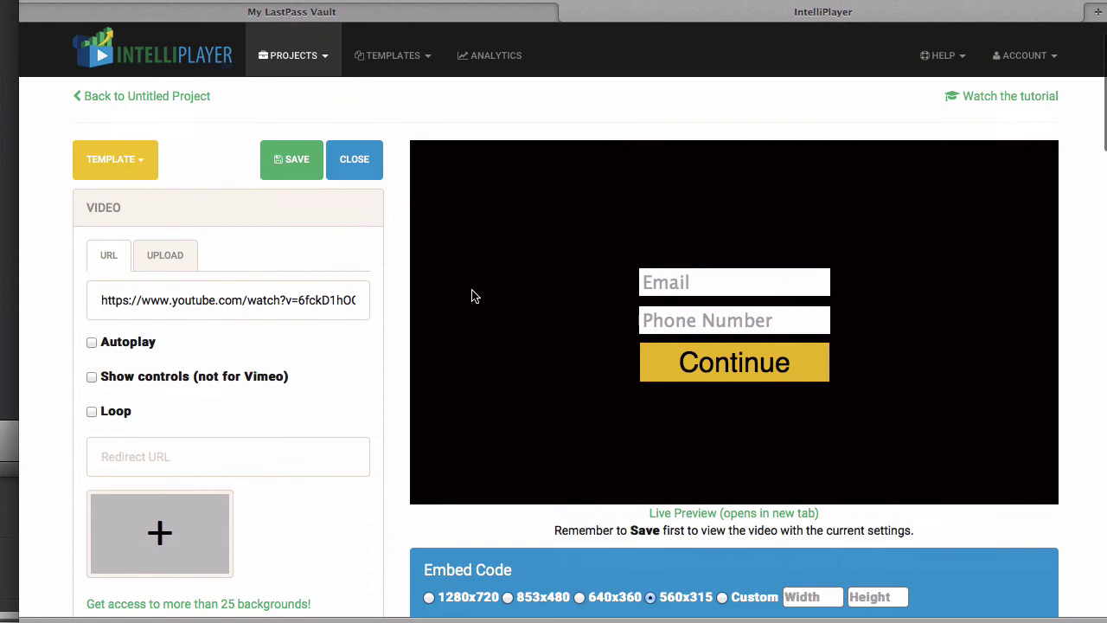
pyautogui.scroll(-3, 471, 297)
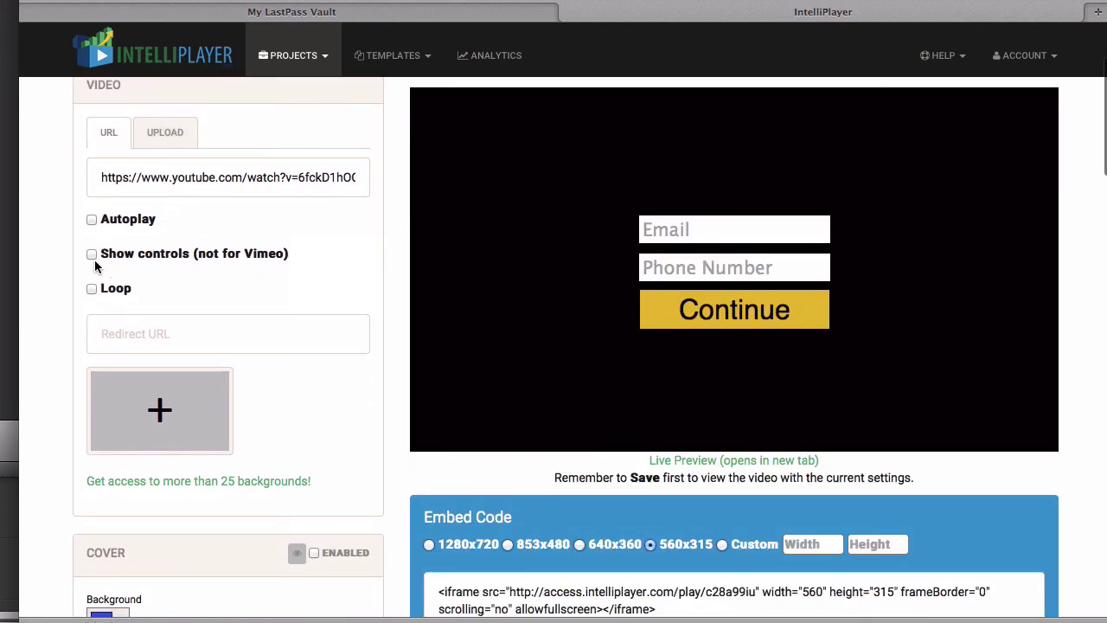
pyautogui.click(92, 254)
pyautogui.scroll(3, 303, 216)
pyautogui.click(301, 216)
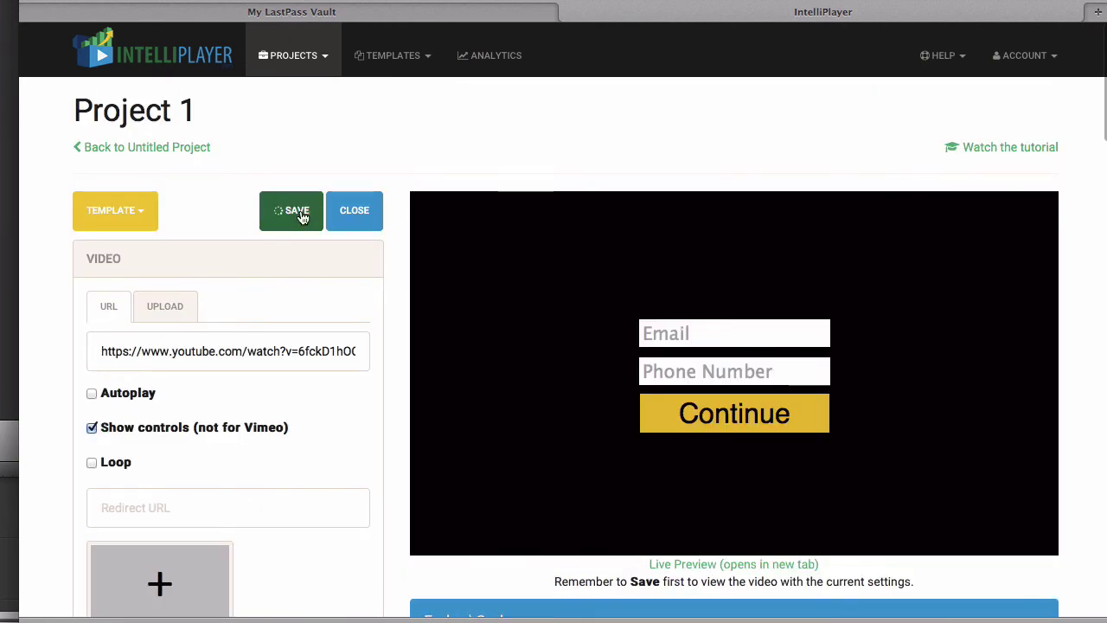
# - Live-preview the video near its end, follow the green call to action, then select the embed code
pyautogui.click(705, 564)
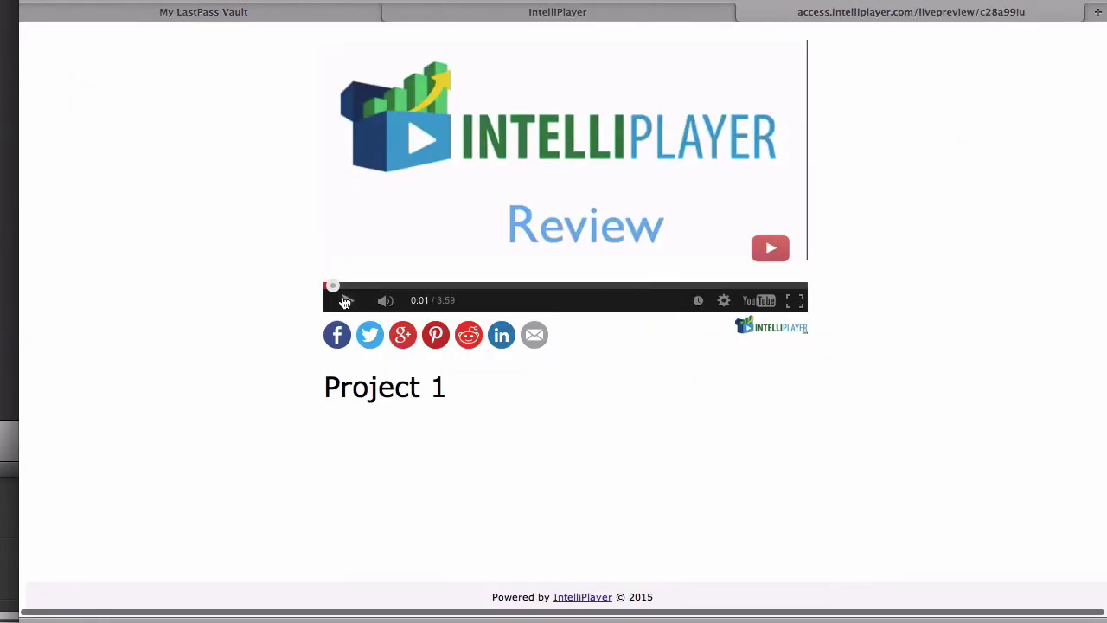
pyautogui.moveTo(334, 289); pyautogui.dragTo(775, 286)
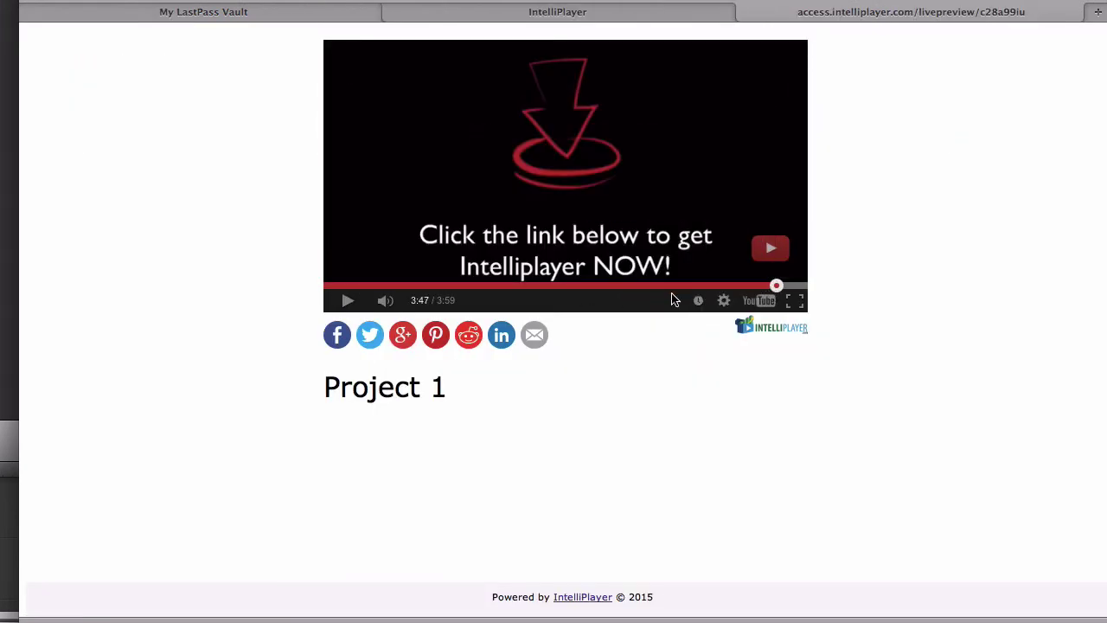
pyautogui.click(351, 309)
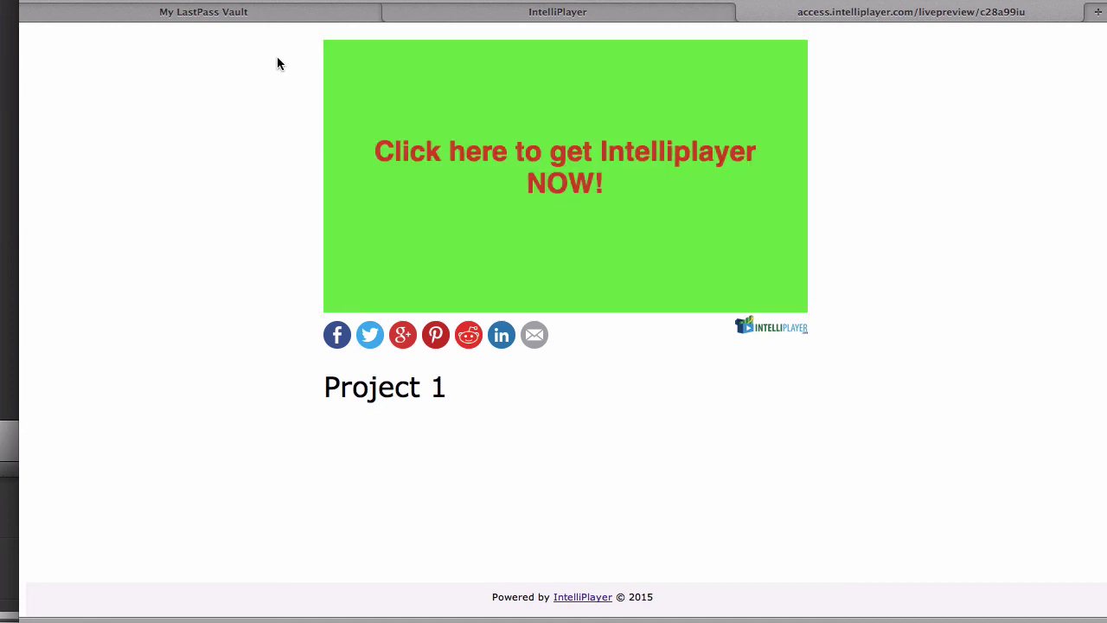
pyautogui.click(629, 152)
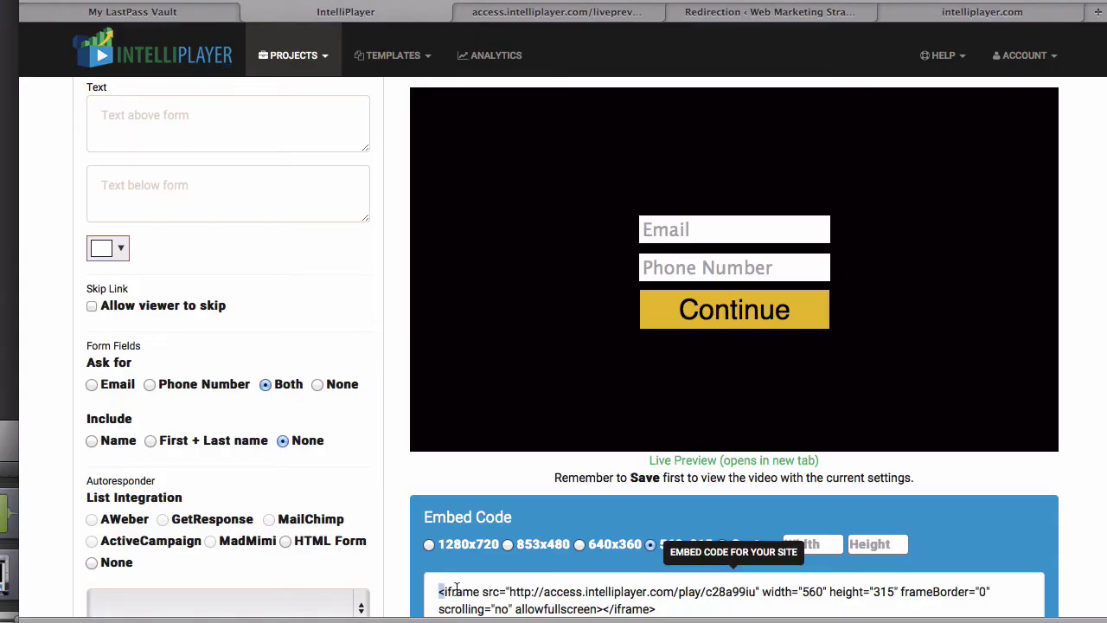
pyautogui.moveTo(439, 591); pyautogui.dragTo(665, 607)
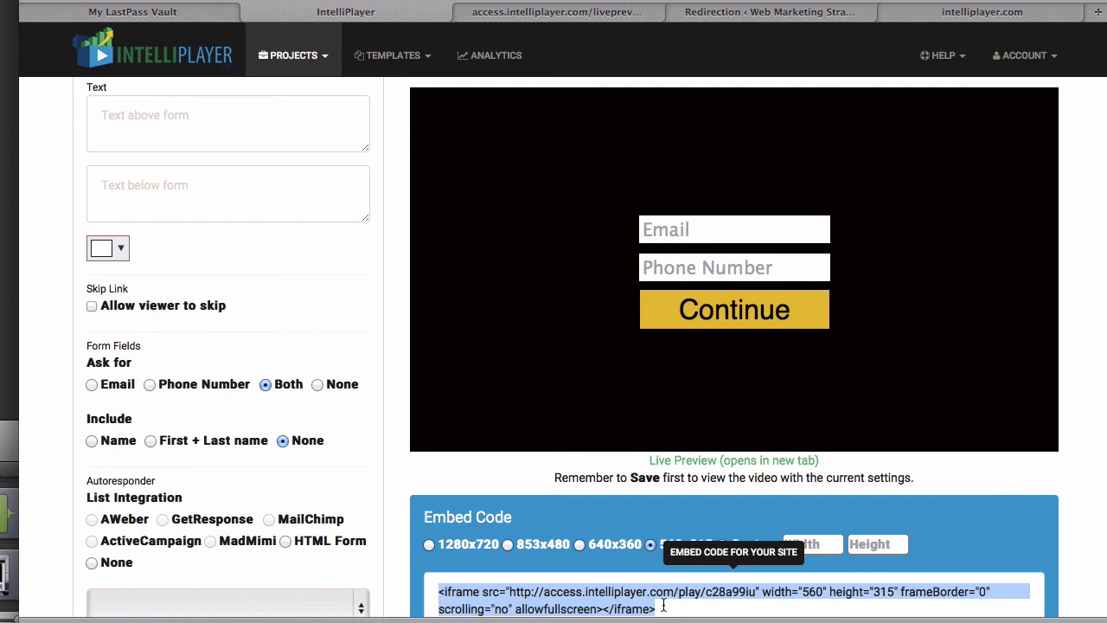